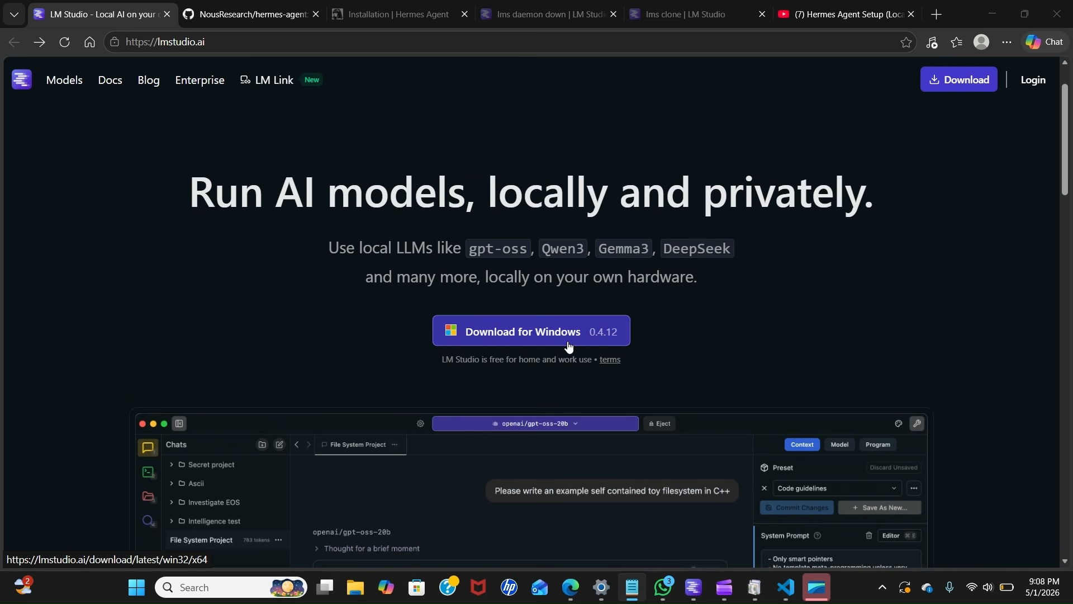
Look through the LM Studio home page down to the no-GUI deployment section with its install commands.
{"action": "scroll", "coordinate": [569, 345], "scroll_direction": "down", "scroll_amount": 5}
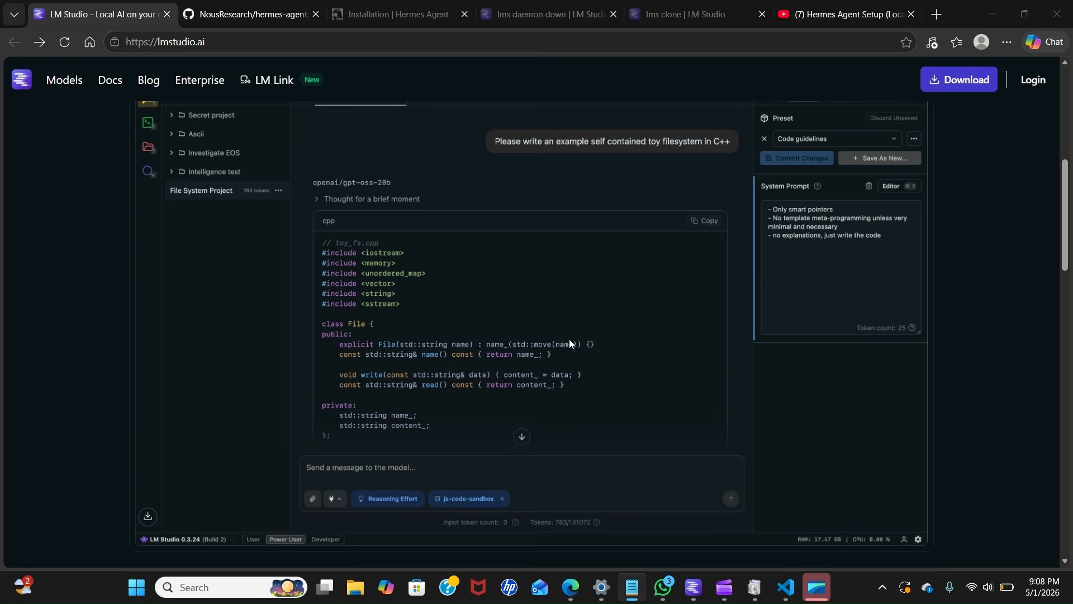
{"action": "scroll", "coordinate": [569, 344], "scroll_direction": "down", "scroll_amount": 1}
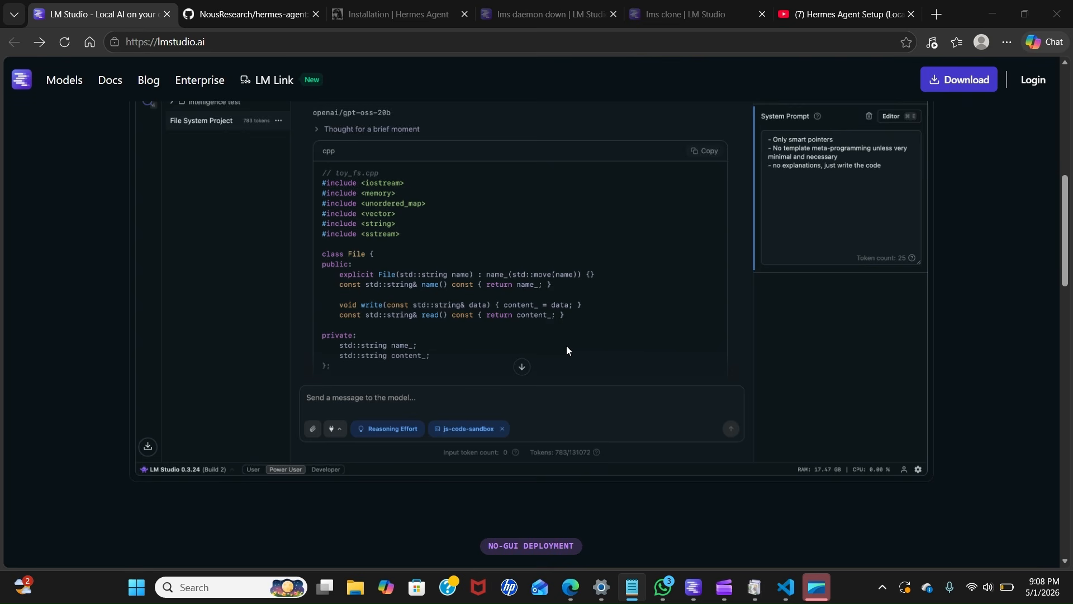
{"action": "scroll", "coordinate": [566, 348], "scroll_direction": "down", "scroll_amount": 1}
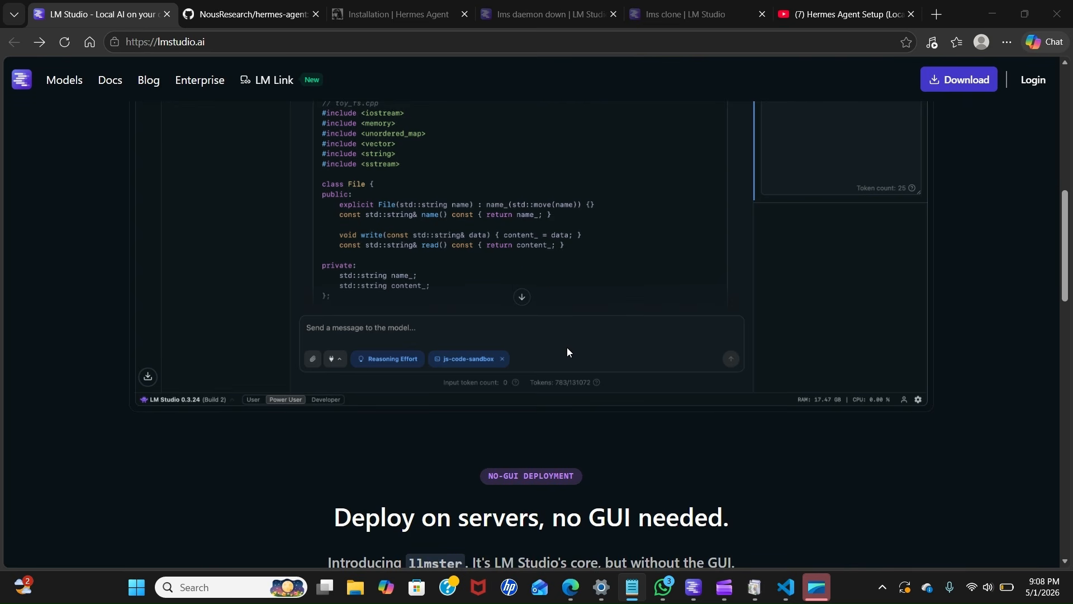
{"action": "scroll", "coordinate": [567, 347], "scroll_direction": "down", "scroll_amount": 2}
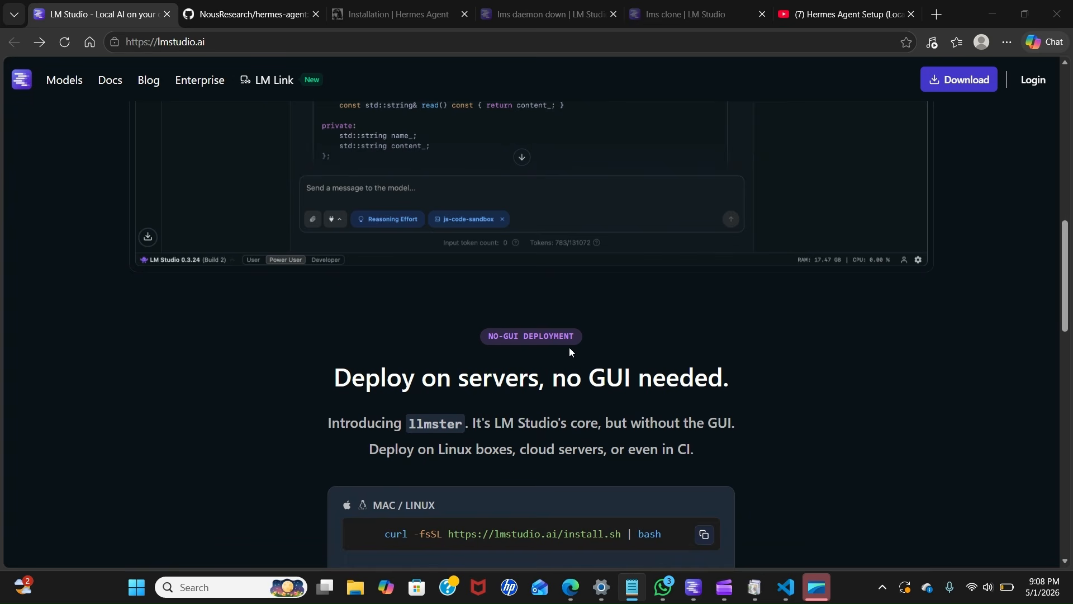
{"action": "scroll", "coordinate": [569, 348], "scroll_direction": "down", "scroll_amount": 4}
Switch to the NousResearch hermes-agent GitHub page and read the README's introduction and feature table.
{"action": "key", "text": "ctrl+Tab"}
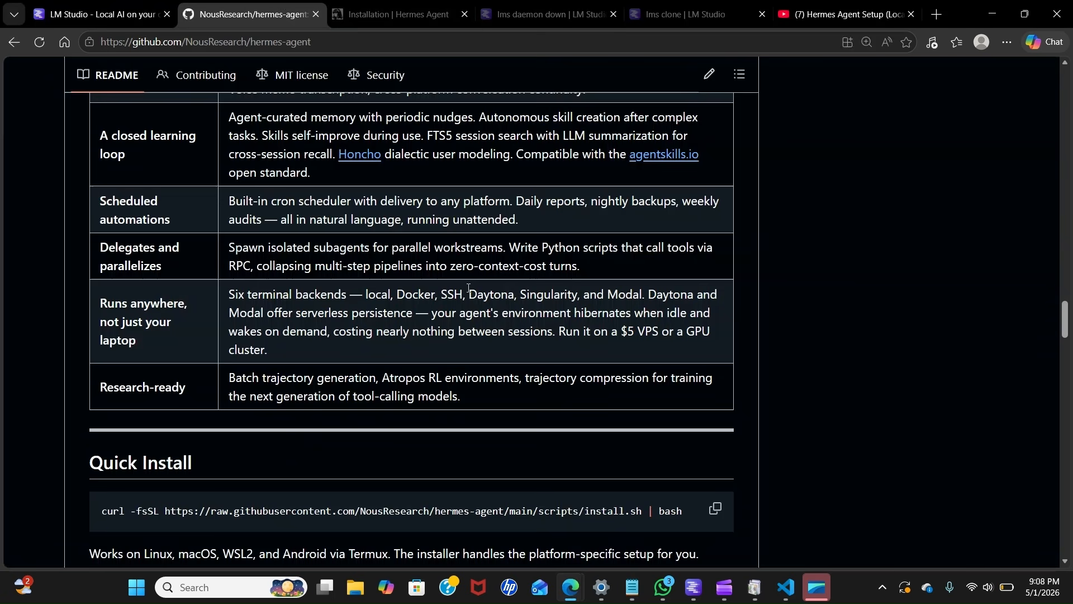
{"action": "scroll", "coordinate": [469, 291], "scroll_direction": "up", "scroll_amount": 1}
{"action": "scroll", "coordinate": [473, 295], "scroll_direction": "up", "scroll_amount": 7}
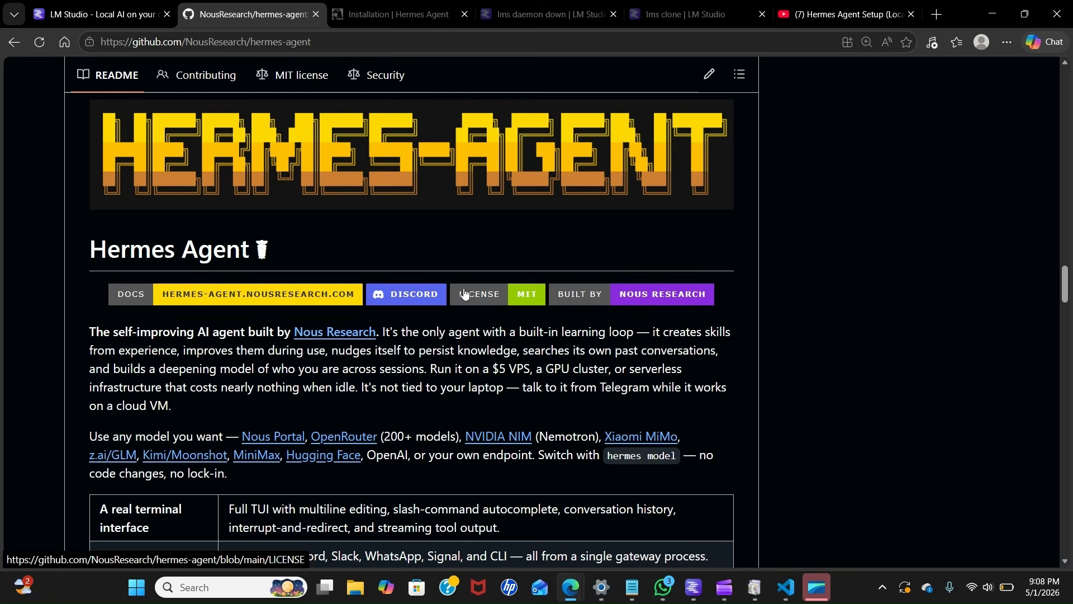
{"action": "scroll", "coordinate": [467, 292], "scroll_direction": "down", "scroll_amount": 2}
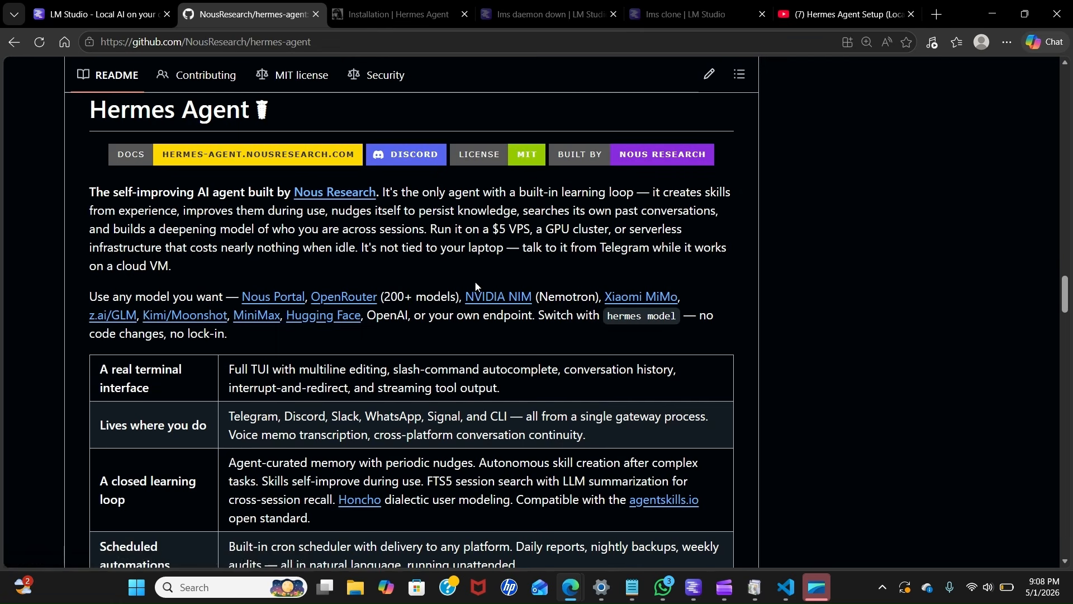
{"action": "scroll", "coordinate": [477, 283], "scroll_direction": "down", "scroll_amount": 2}
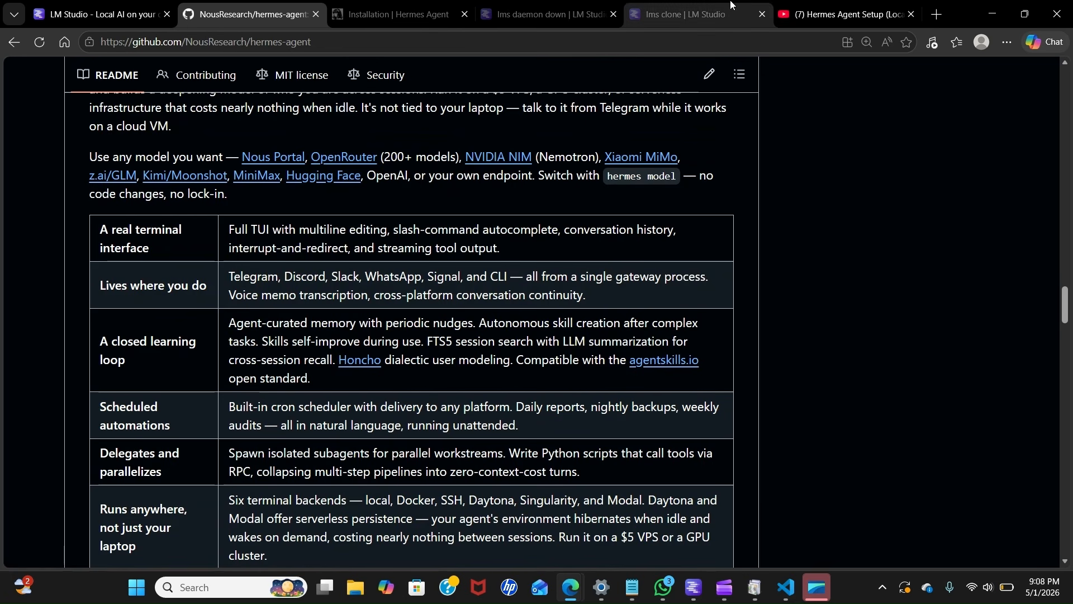
Open the YouTube tab with the Hermes Agent setup guide, jump to 1:31 and view the video's title and description.
{"action": "left_click", "coordinate": [832, 11]}
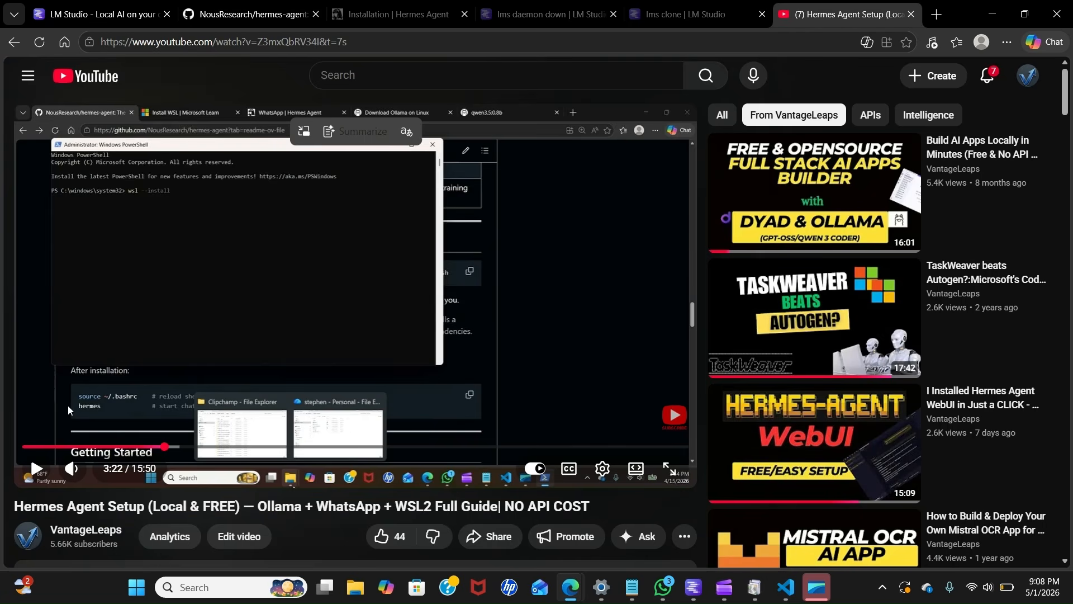
{"action": "left_click", "coordinate": [87, 444]}
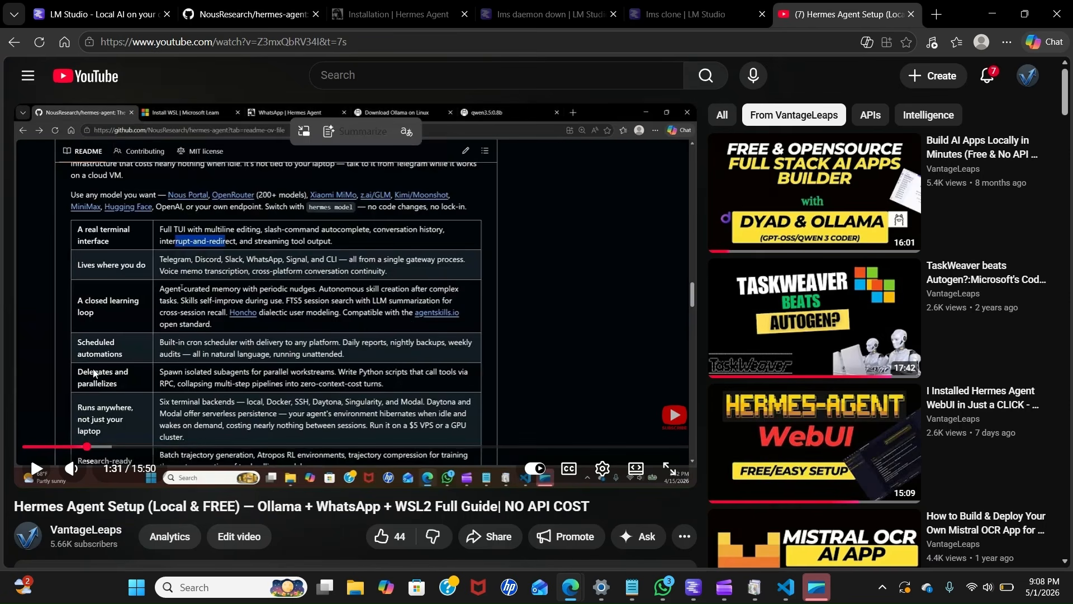
{"action": "scroll", "coordinate": [153, 365], "scroll_direction": "down", "scroll_amount": 2}
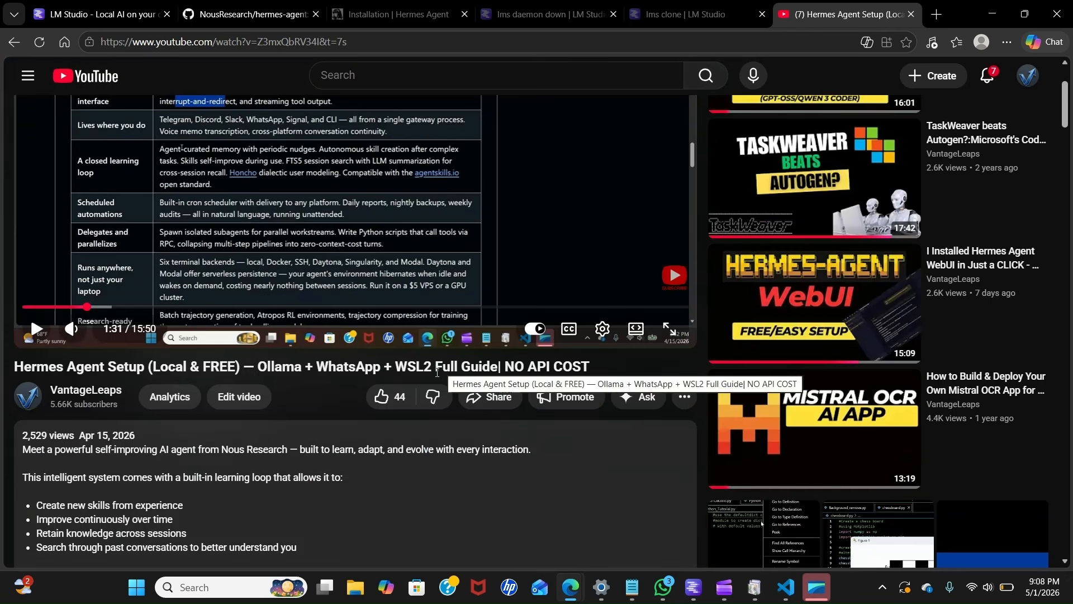
{"action": "scroll", "coordinate": [320, 383], "scroll_direction": "up", "scroll_amount": 2}
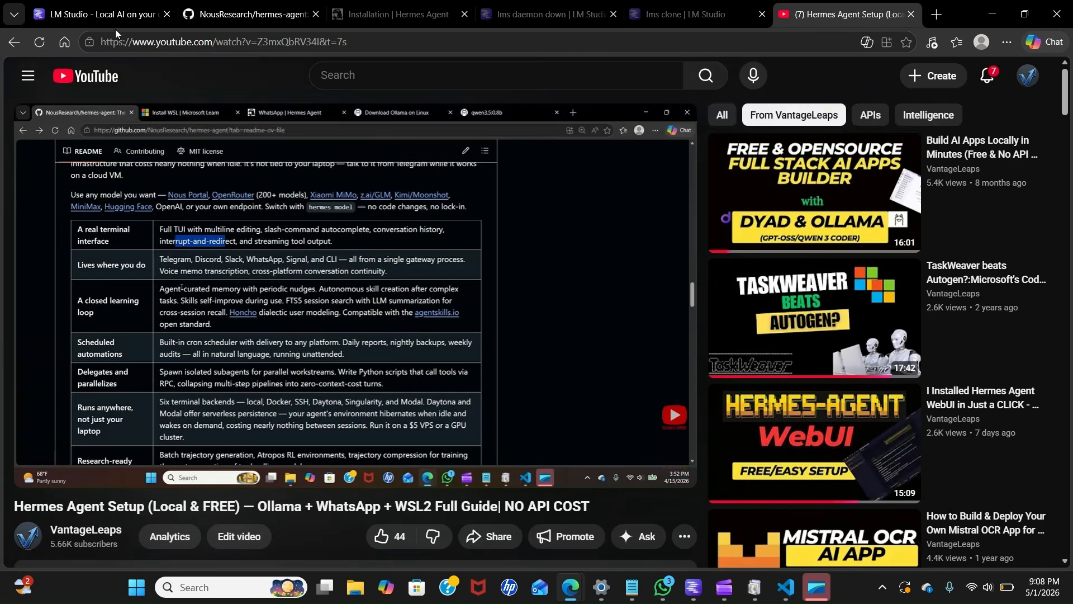
Return to the LM Studio home page and review the no-GUI install commands for Mac/Linux and Windows.
{"action": "left_click", "coordinate": [114, 20]}
{"action": "scroll", "coordinate": [249, 332], "scroll_direction": "up", "scroll_amount": 3}
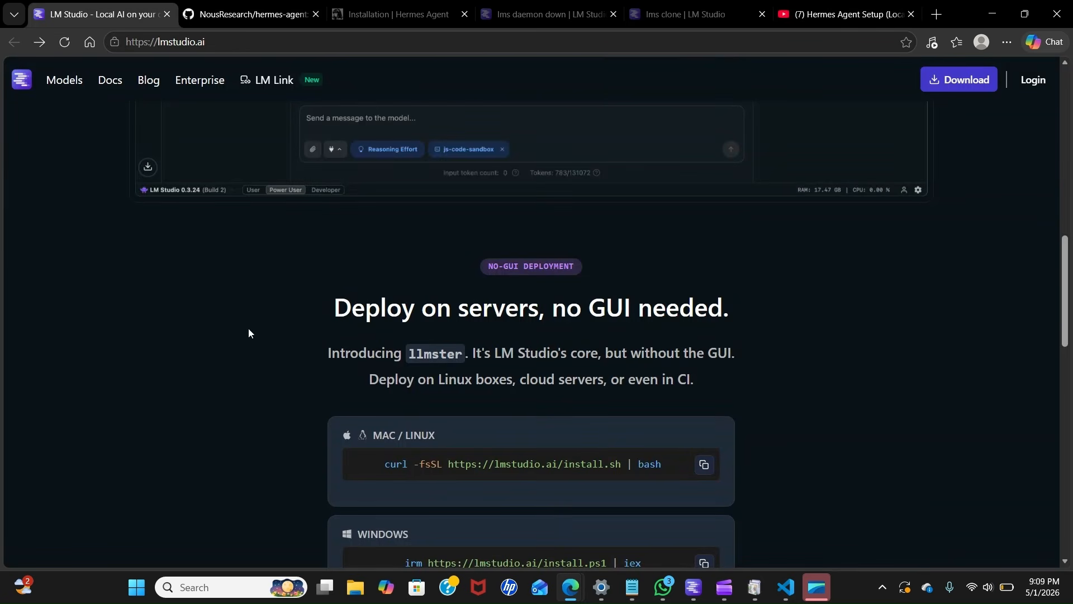
{"action": "scroll", "coordinate": [423, 261], "scroll_direction": "down", "scroll_amount": 2}
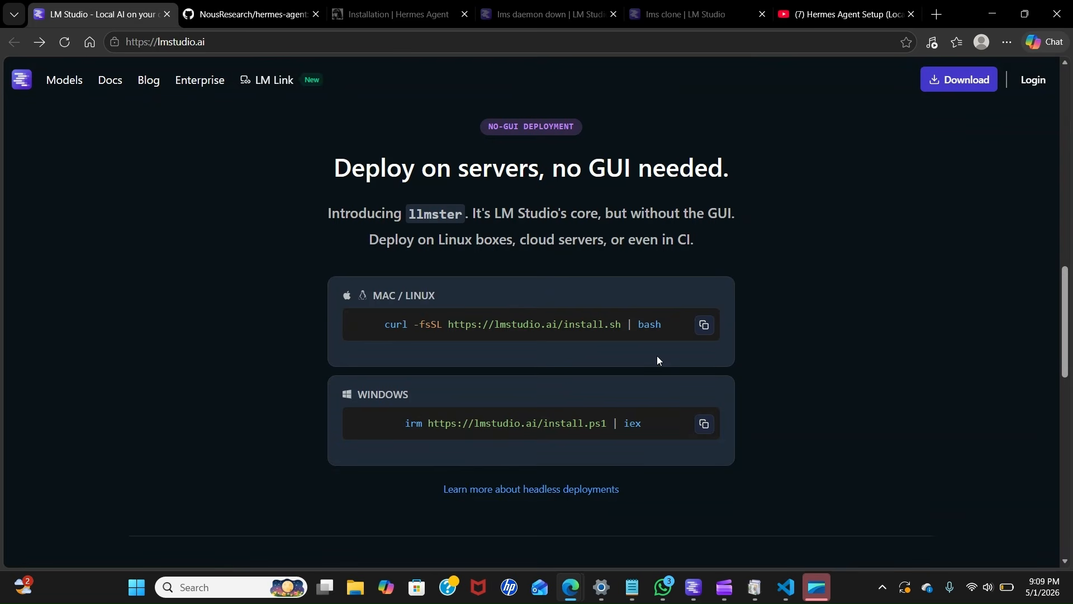
{"action": "scroll", "coordinate": [656, 360], "scroll_direction": "up", "scroll_amount": 3}
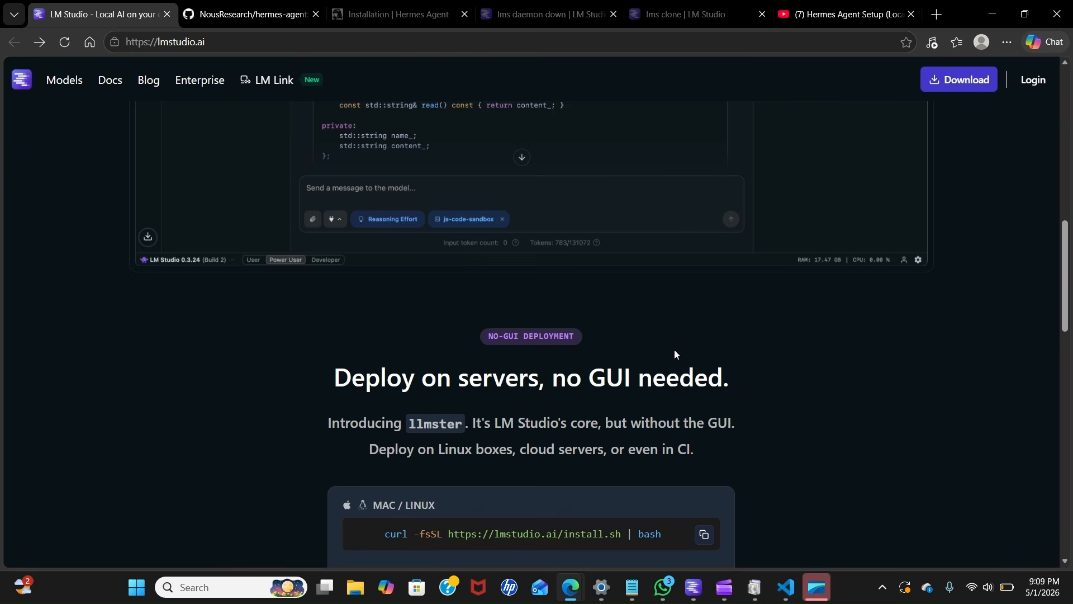
Switch to Visual Studio Code with the hermesAgentlmstudio project and its terminal.
{"action": "left_click", "coordinate": [791, 593]}
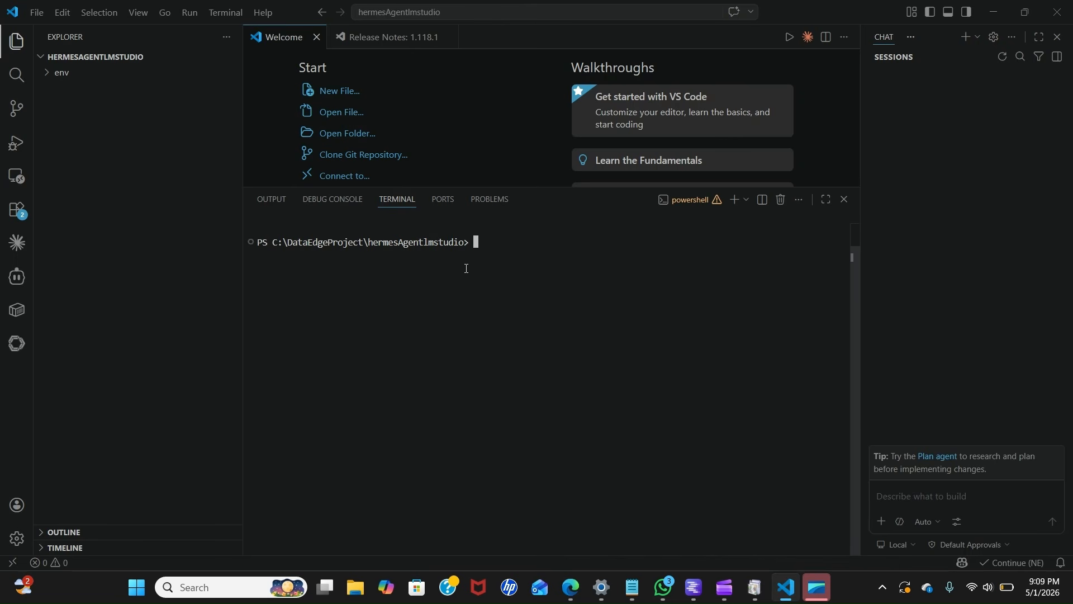
{"action": "key", "text": "Escape"}
{"action": "type", "text": "wsl ~"}
{"action": "key", "text": "Down"}
{"action": "type", "text": "py"}
{"action": "type", "text": "thon "}
{"action": "type", "text": "-m"}
{"action": "type", "text": " ben"}
{"action": "key", "text": "BackSpace"}
{"action": "key", "text": "BackSpace"}
{"action": "key", "text": "BackSpace"}
{"action": "type", "text": "ve"}
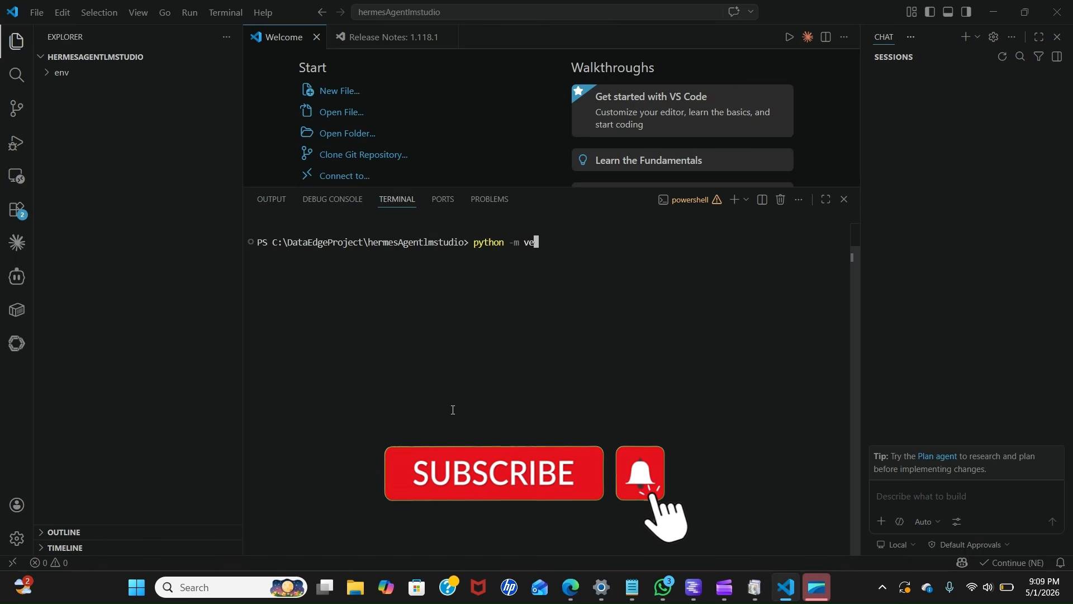
{"action": "type", "text": "nv en"}
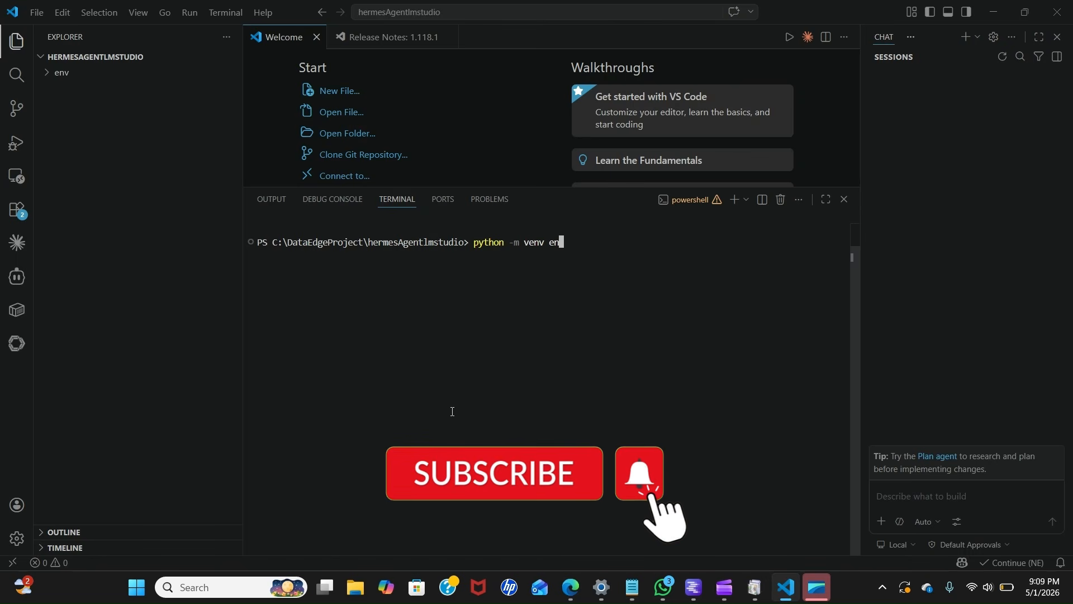
{"action": "type", "text": "v"}
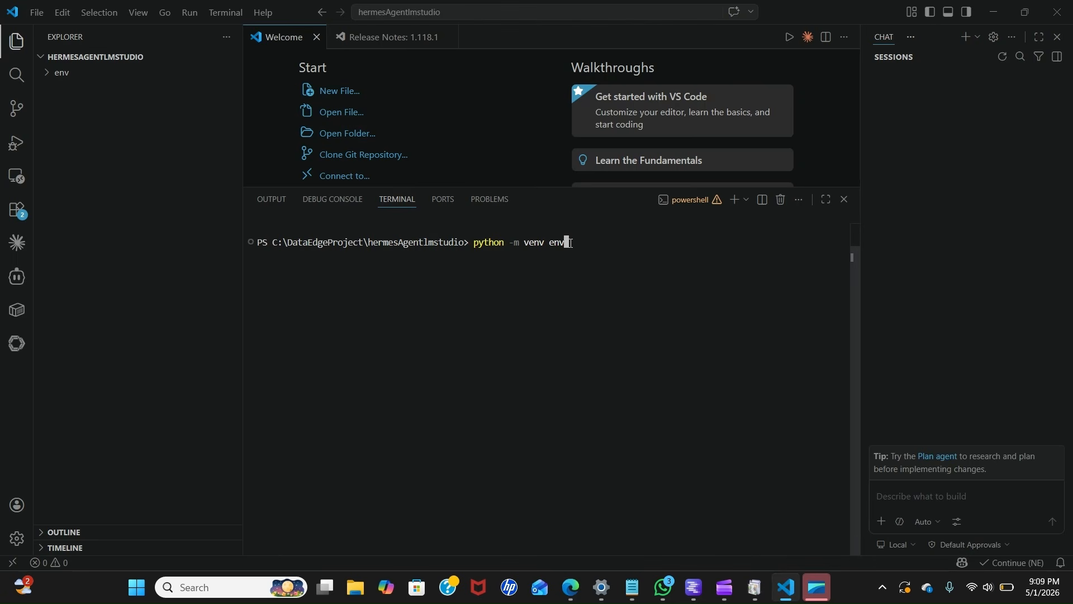
{"action": "key", "text": "BackSpace"}
{"action": "key", "text": "BackSpace"}
{"action": "key", "text": "BackSpace"}
{"action": "key", "text": "BackSpace"}
{"action": "key", "text": "BackSpace"}
{"action": "key", "text": "BackSpace"}
{"action": "key", "text": "BackSpace"}
{"action": "key", "text": "BackSpace"}
{"action": "key", "text": "BackSpace"}
{"action": "key", "text": "BackSpace"}
{"action": "key", "text": "BackSpace"}
{"action": "key", "text": "BackSpace"}
{"action": "key", "text": "BackSpace"}
{"action": "key", "text": "BackSpace"}
{"action": "key", "text": "BackSpace"}
{"action": "key", "text": "BackSpace"}
{"action": "key", "text": "BackSpace"}
{"action": "key", "text": "BackSpace"}
Activate the project's virtual environment by running env\Scripts\activate in the terminal.
{"action": "type", "text": "wsl ~"}
{"action": "key", "text": "Up"}
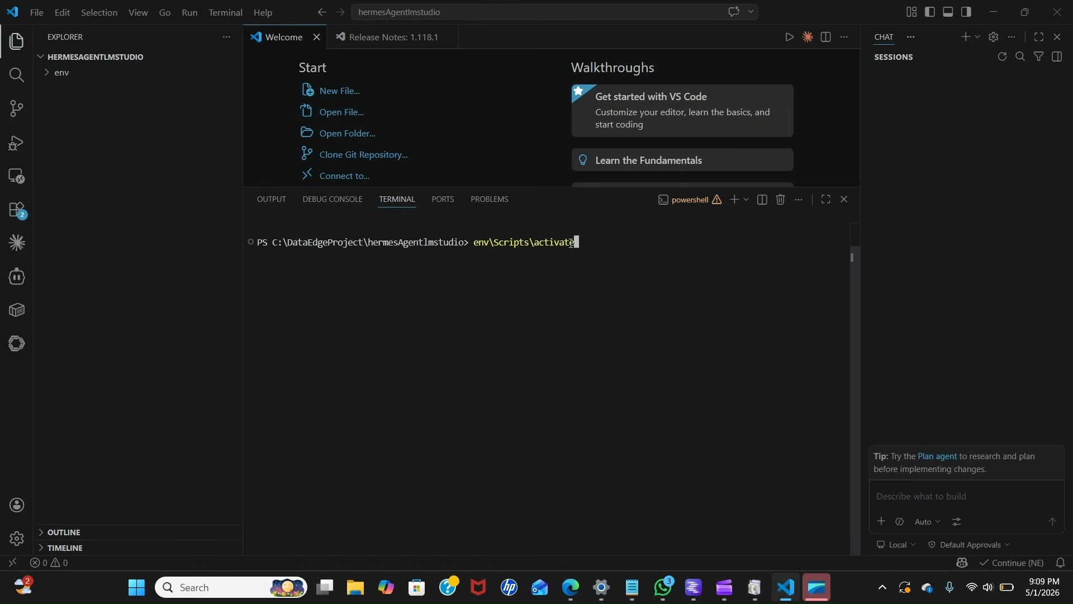
{"action": "key", "text": "Return"}
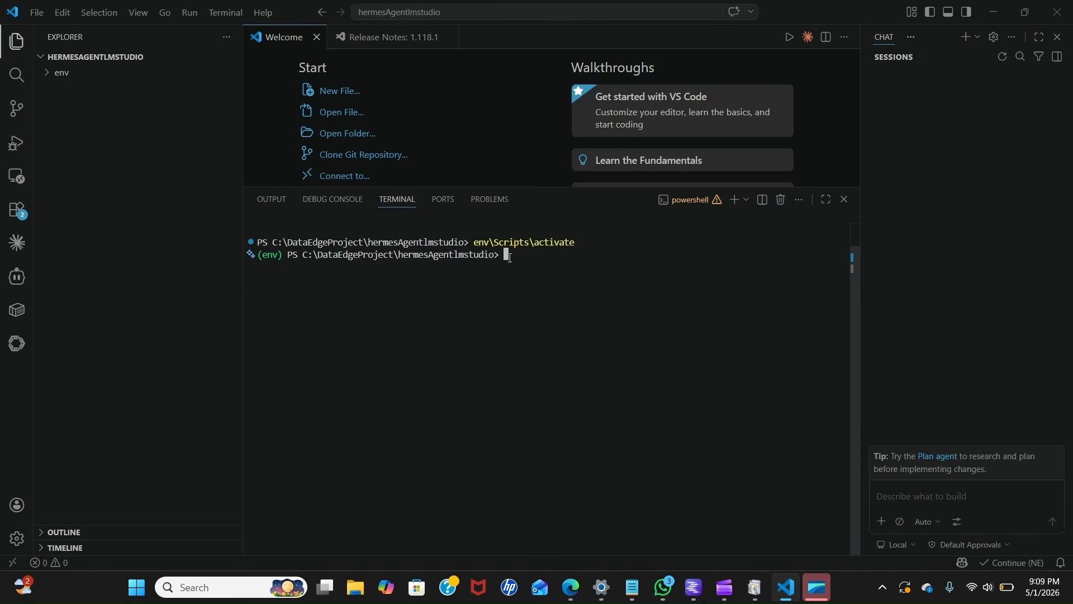
Start a WSL session in the Linux home directory by running wsl ~ in the terminal.
{"action": "type", "text": "wslk"}
{"action": "key", "text": "BackSpace"}
{"action": "type", "text": "!"}
{"action": "key", "text": "BackSpace"}
{"action": "type", "text": "~"}
{"action": "key", "text": "Return"}
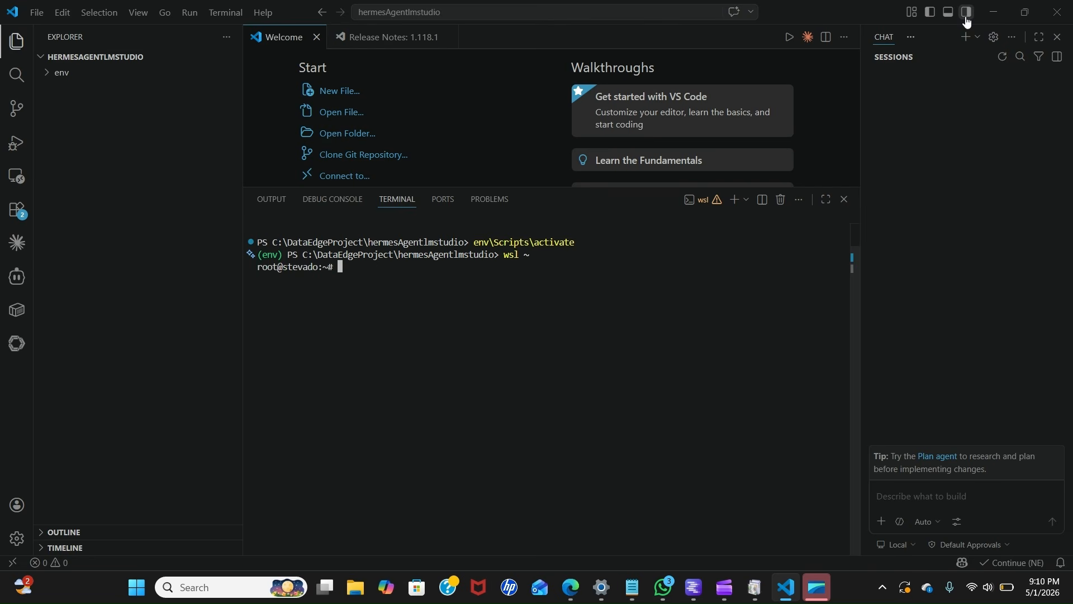
{"action": "left_click", "coordinate": [995, 13]}
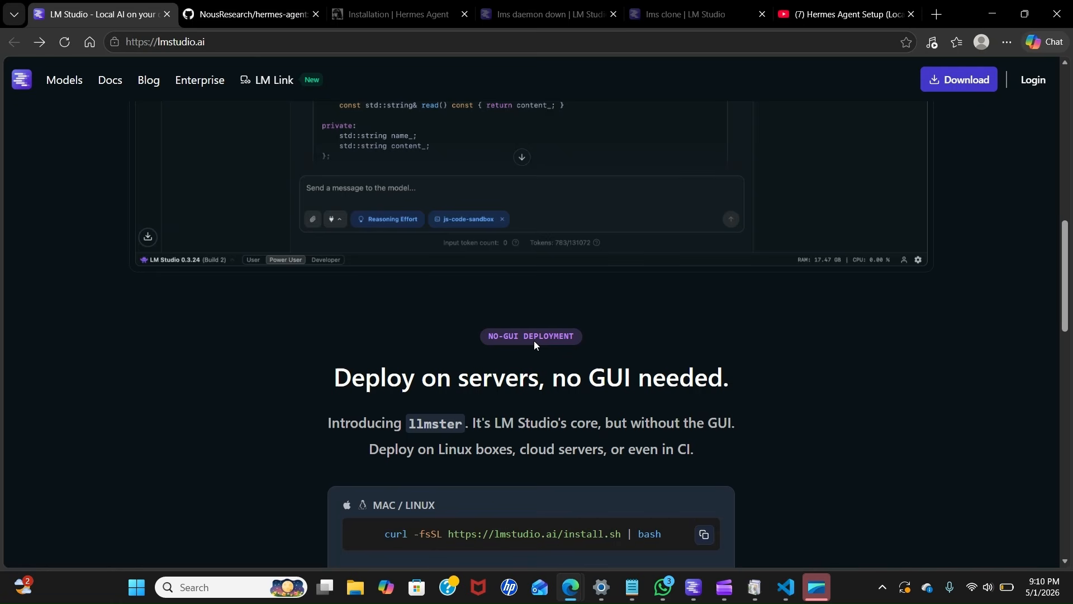
{"action": "scroll", "coordinate": [569, 410], "scroll_direction": "down", "scroll_amount": 5}
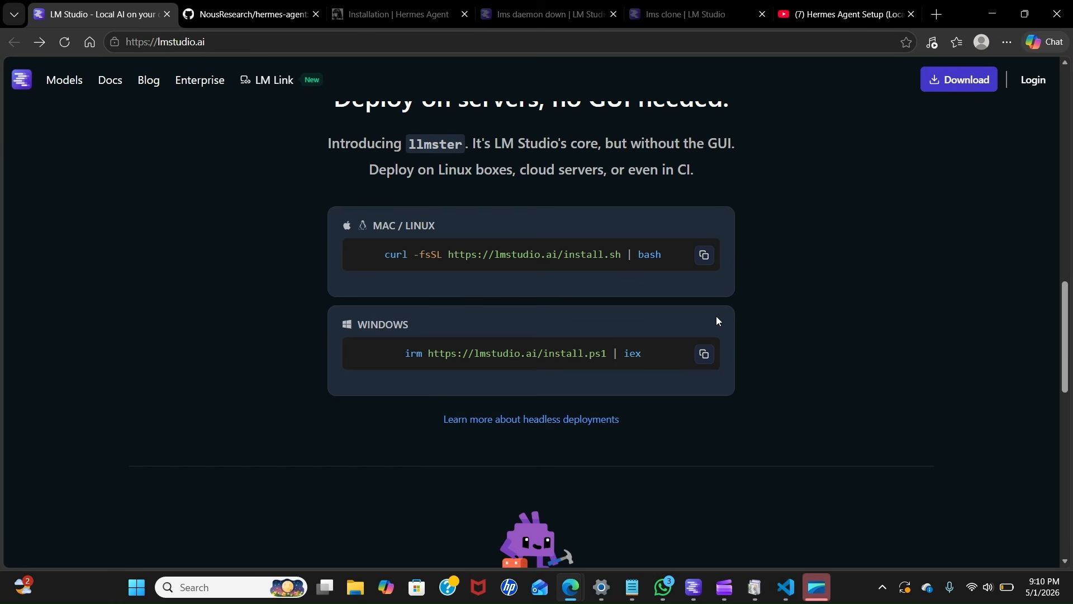
{"action": "left_click", "coordinate": [704, 256]}
{"action": "left_click", "coordinate": [786, 587]}
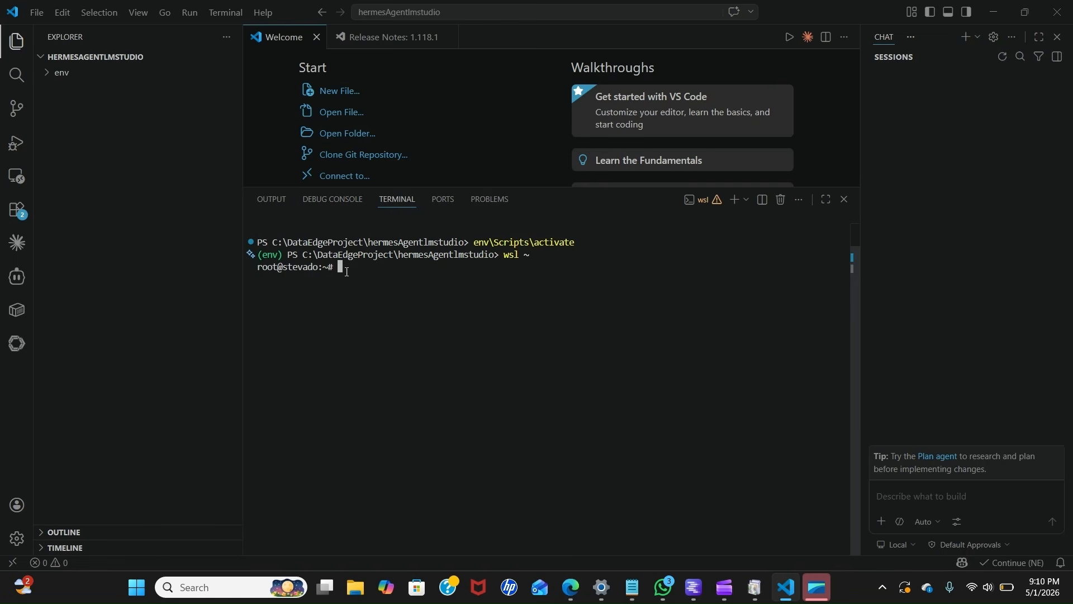
{"action": "type", "text": "curl -fsSL https://lmstudio.ai/install.sh | bash"}
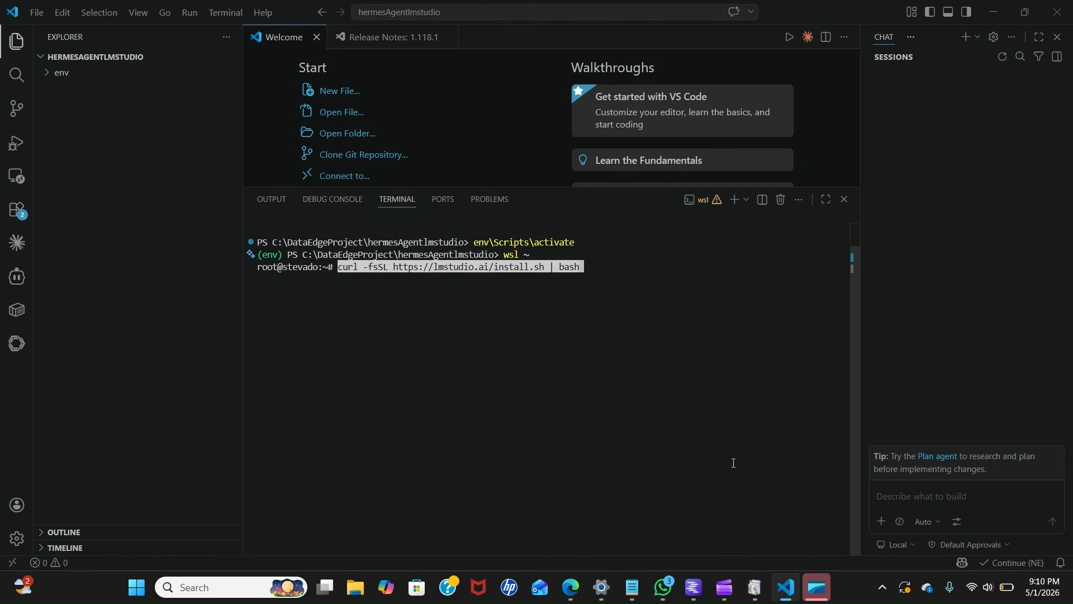
{"action": "key", "text": "Return"}
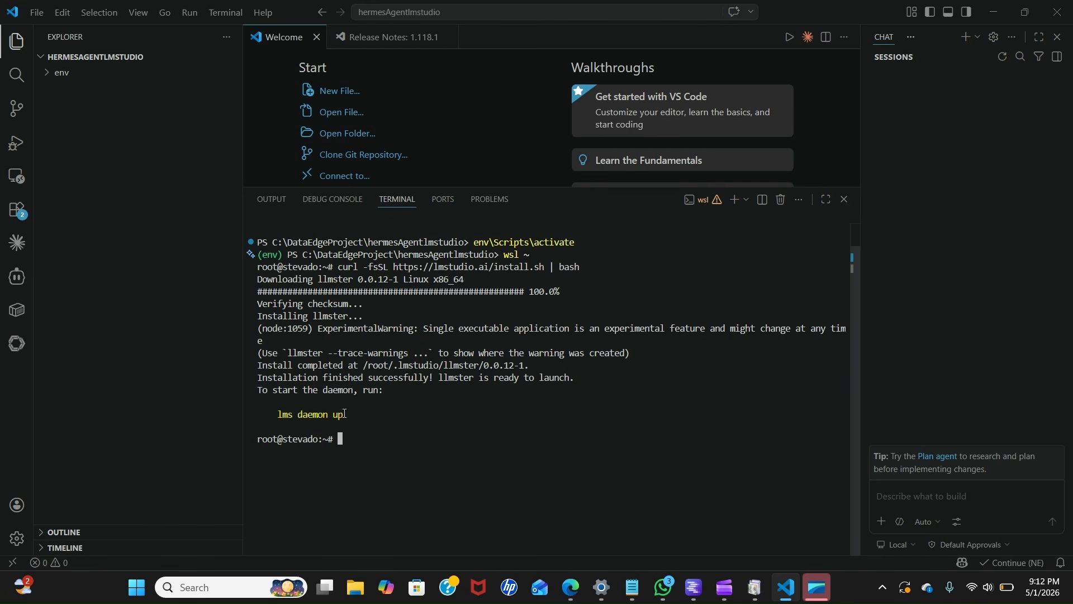
{"action": "type", "text": "curl -fsSL https://lmstudio.ai/install.sh | bash"}
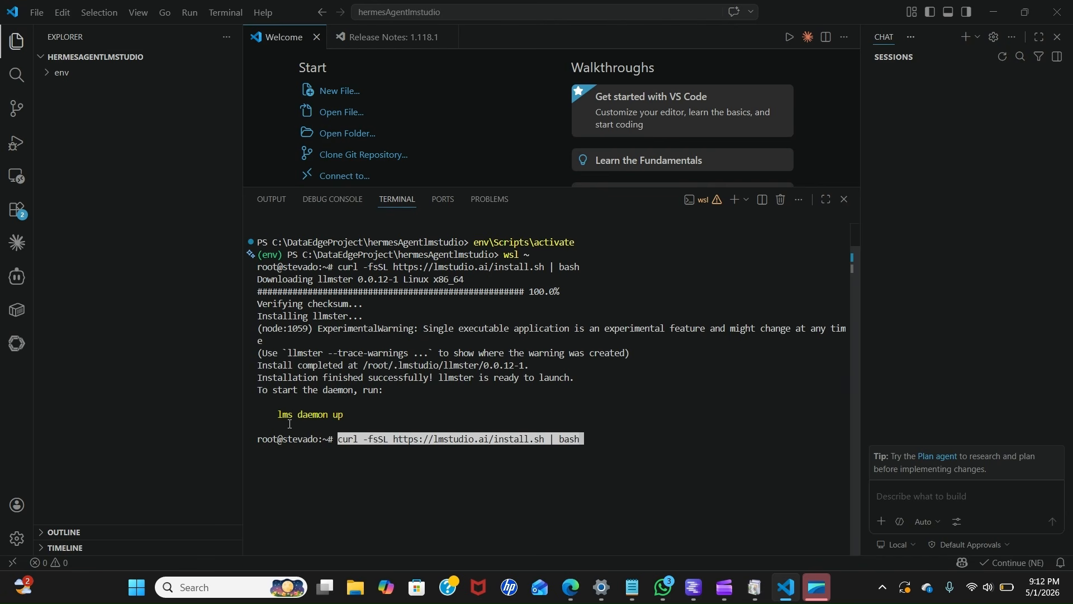
{"action": "key", "text": "BackSpace"}
{"action": "key", "text": "BackSpace"}
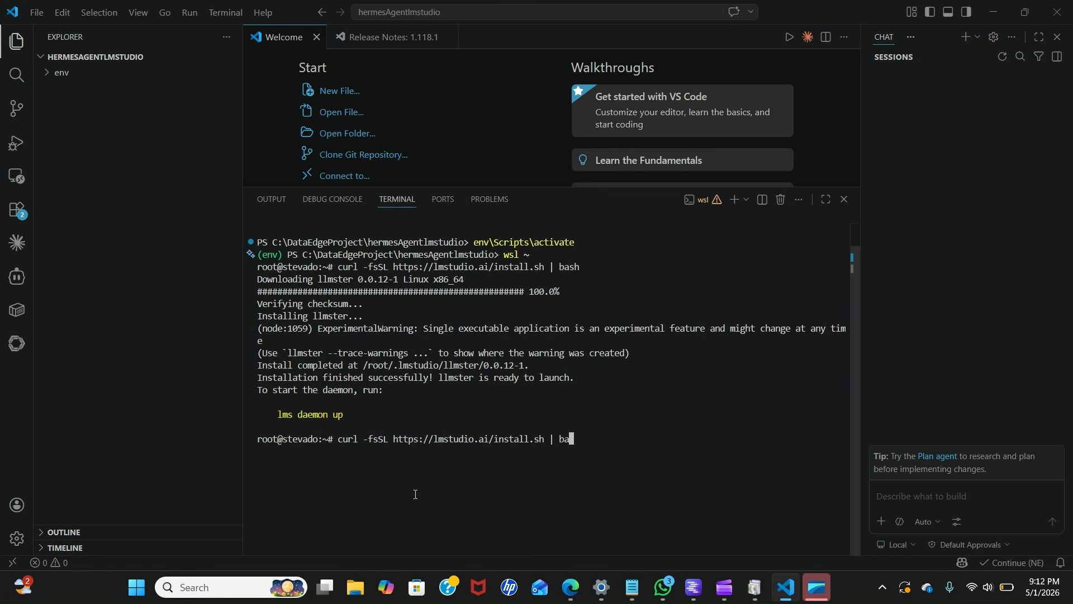
{"action": "key", "text": "BackSpace"}
{"action": "key", "text": "BackSpace"}
{"action": "key", "text": "BackSpace"}
{"action": "key", "text": "BackSpace"}
{"action": "key", "text": "BackSpace"}
{"action": "key", "text": "BackSpace"}
{"action": "key", "text": "BackSpace"}
{"action": "key", "text": "BackSpace"}
{"action": "key", "text": "BackSpace"}
{"action": "key", "text": "BackSpace"}
{"action": "key", "text": "BackSpace"}
{"action": "key", "text": "BackSpace"}
{"action": "key", "text": "BackSpace"}
{"action": "key", "text": "BackSpace"}
{"action": "key", "text": "BackSpace"}
{"action": "key", "text": "BackSpace"}
{"action": "key", "text": "BackSpace"}
{"action": "key", "text": "BackSpace"}
{"action": "key", "text": "BackSpace"}
{"action": "key", "text": "BackSpace"}
{"action": "key", "text": "BackSpace"}
{"action": "key", "text": "BackSpace"}
{"action": "key", "text": "BackSpace"}
{"action": "key", "text": "BackSpace"}
{"action": "key", "text": "BackSpace"}
{"action": "key", "text": "BackSpace"}
{"action": "key", "text": "BackSpace"}
{"action": "key", "text": "BackSpace"}
{"action": "key", "text": "BackSpace"}
{"action": "key", "text": "BackSpace"}
{"action": "key", "text": "BackSpace"}
{"action": "key", "text": "BackSpace"}
{"action": "key", "text": "BackSpace"}
{"action": "key", "text": "BackSpace"}
{"action": "key", "text": "BackSpace"}
{"action": "key", "text": "BackSpace"}
{"action": "key", "text": "BackSpace"}
{"action": "key", "text": "BackSpace"}
{"action": "key", "text": "BackSpace"}
{"action": "key", "text": "BackSpace"}
Start the LM Studio daemon by running lms daemon up in the WSL terminal.
{"action": "type", "text": "l"}
{"action": "type", "text": "ms "}
{"action": "type", "text": "dea"}
{"action": "key", "text": "BackSpace"}
{"action": "key", "text": "BackSpace"}
{"action": "type", "text": "aemon i"}
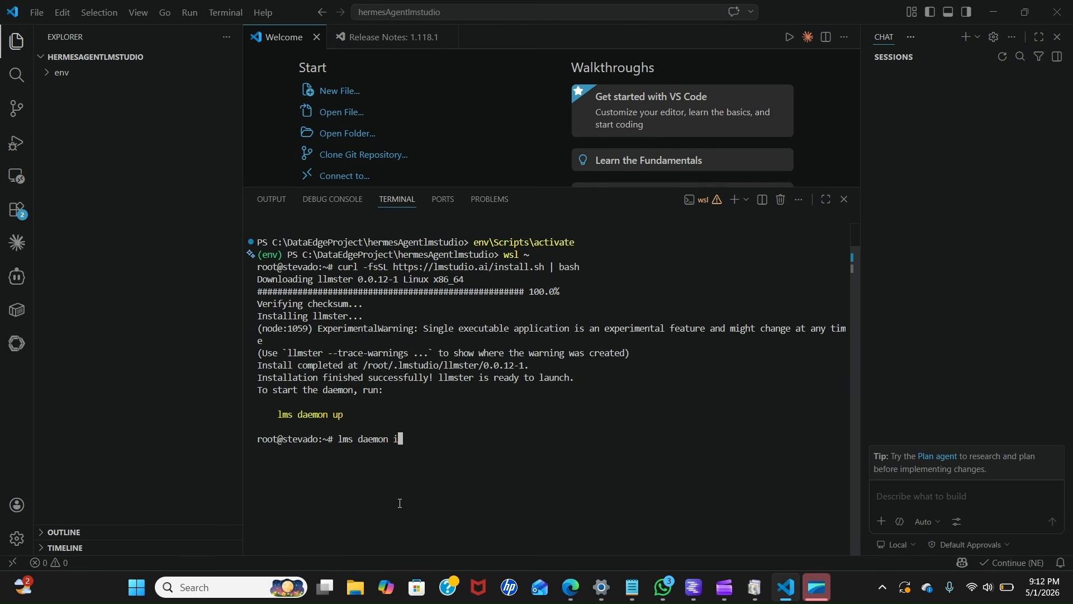
{"action": "key", "text": "BackSpace"}
{"action": "type", "text": "up"}
{"action": "key", "text": "Return"}
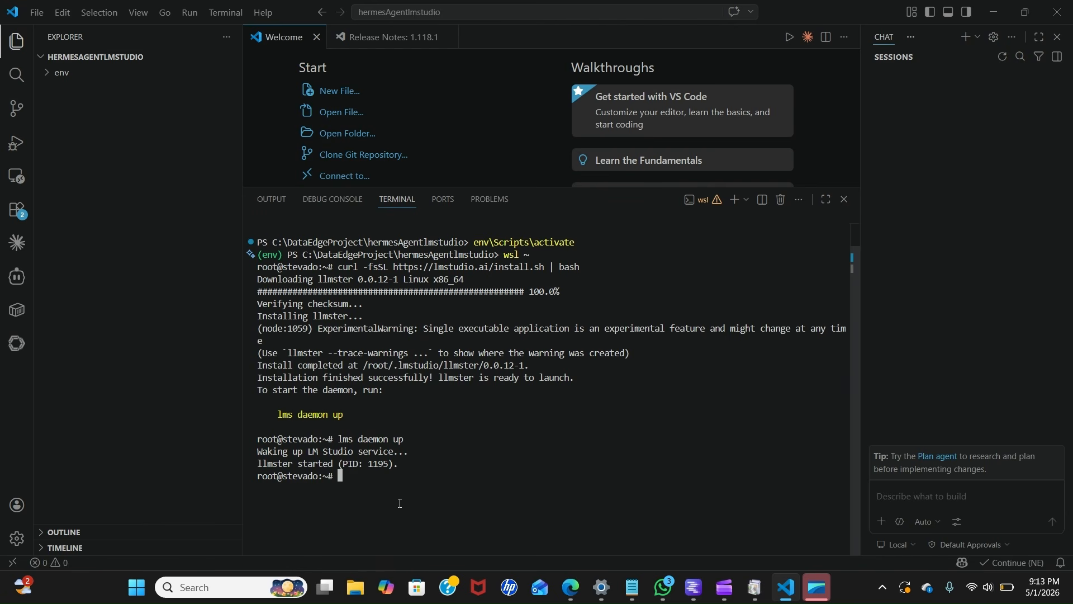
Check the LM Studio server's state by running lms status.
{"action": "type", "text": "s"}
{"action": "key", "text": "BackSpace"}
{"action": "type", "text": "lms status"}
{"action": "key", "text": "Return"}
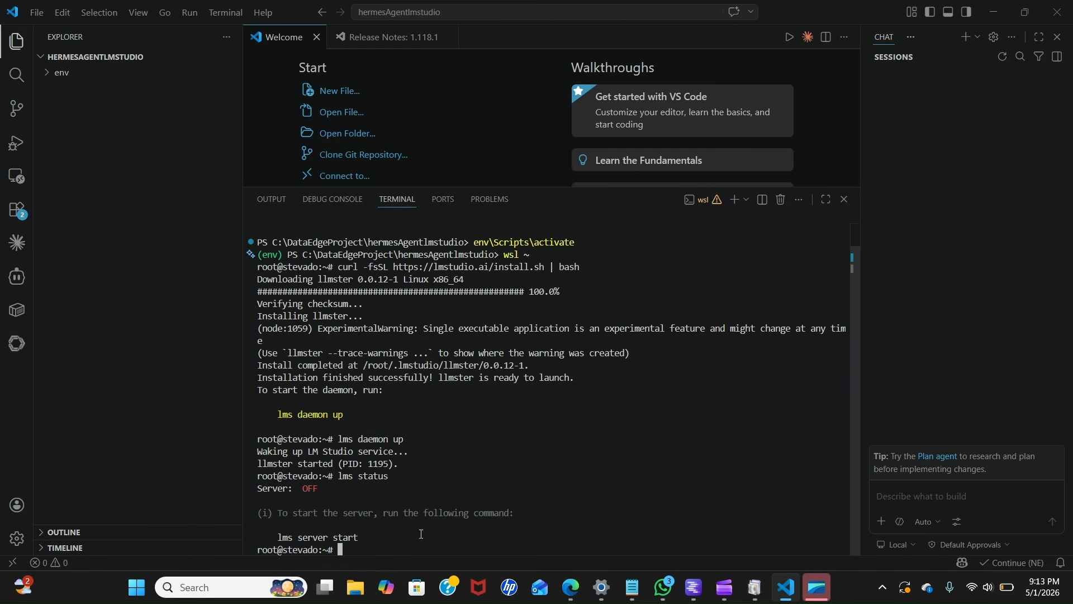
Start the LM Studio server by running lms server start in the WSL terminal.
{"action": "type", "text": "lms"}
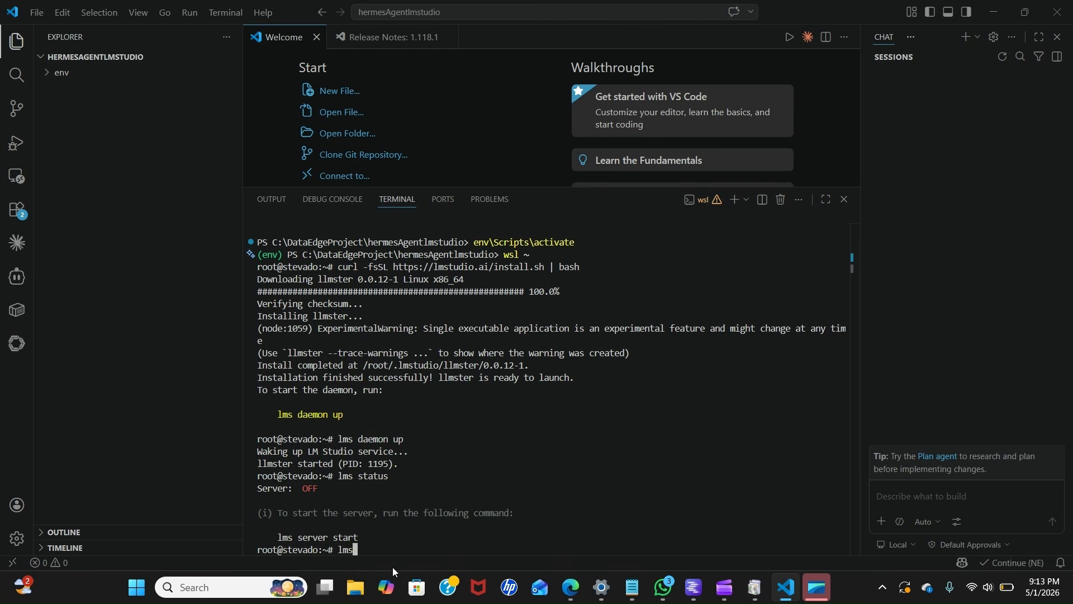
{"action": "type", "text": " ser"}
{"action": "key", "text": "BackSpace"}
{"action": "type", "text": "tart"}
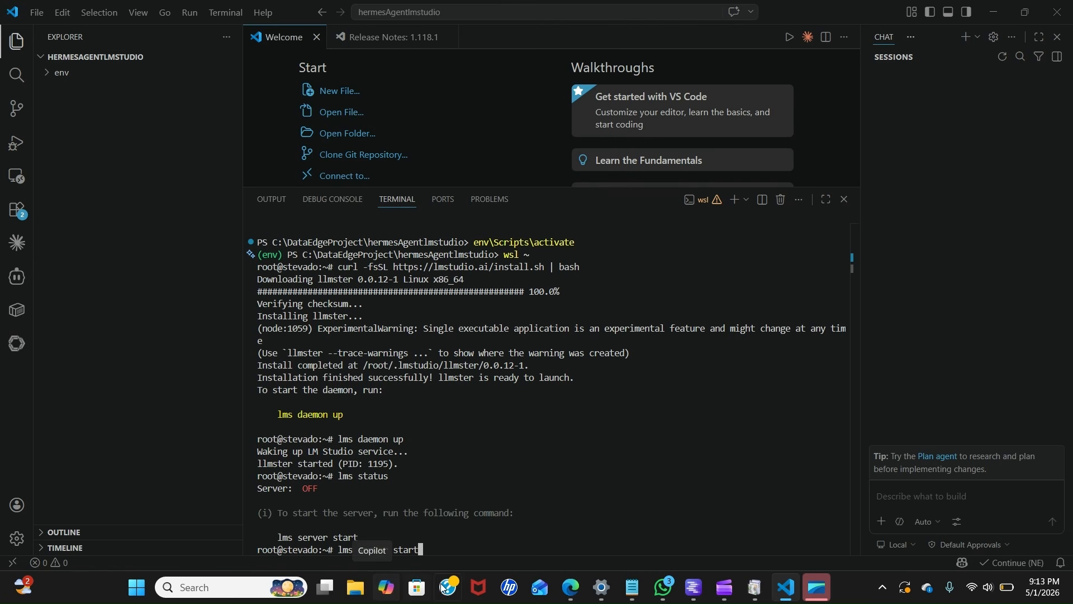
{"action": "key", "text": "Return"}
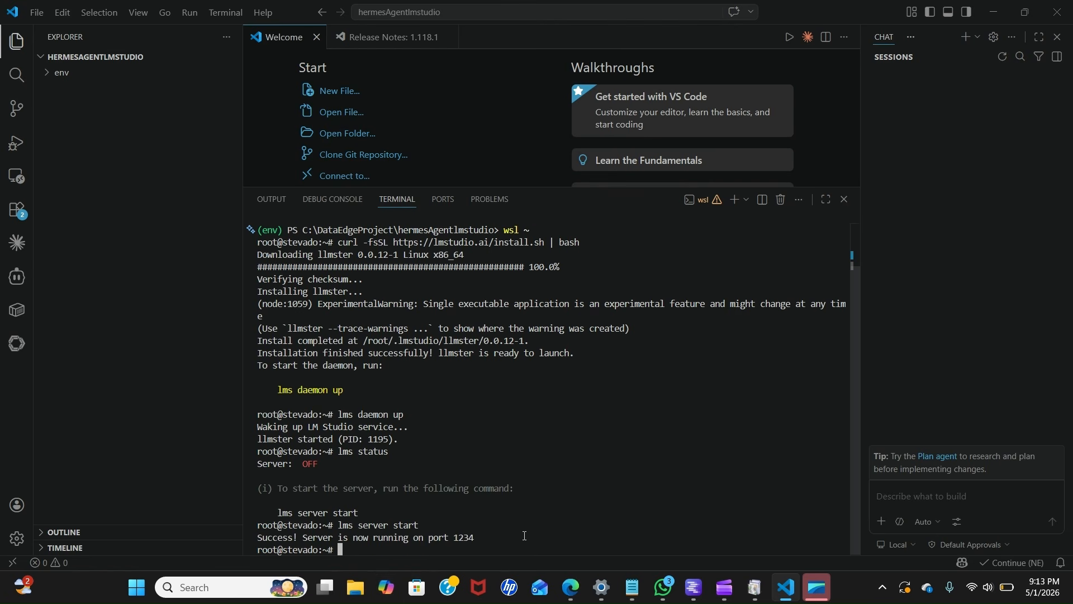
Verify the LM Studio server's state after startup by running lms status in the WSL terminal.
{"action": "type", "text": "lms st"}
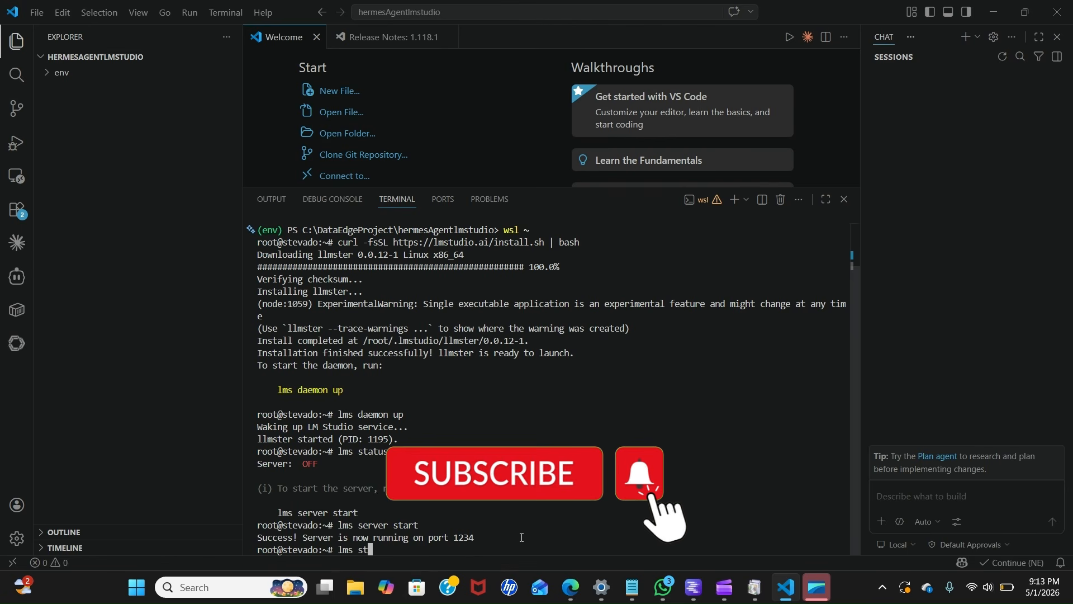
{"action": "type", "text": "atus"}
{"action": "key", "text": "Return"}
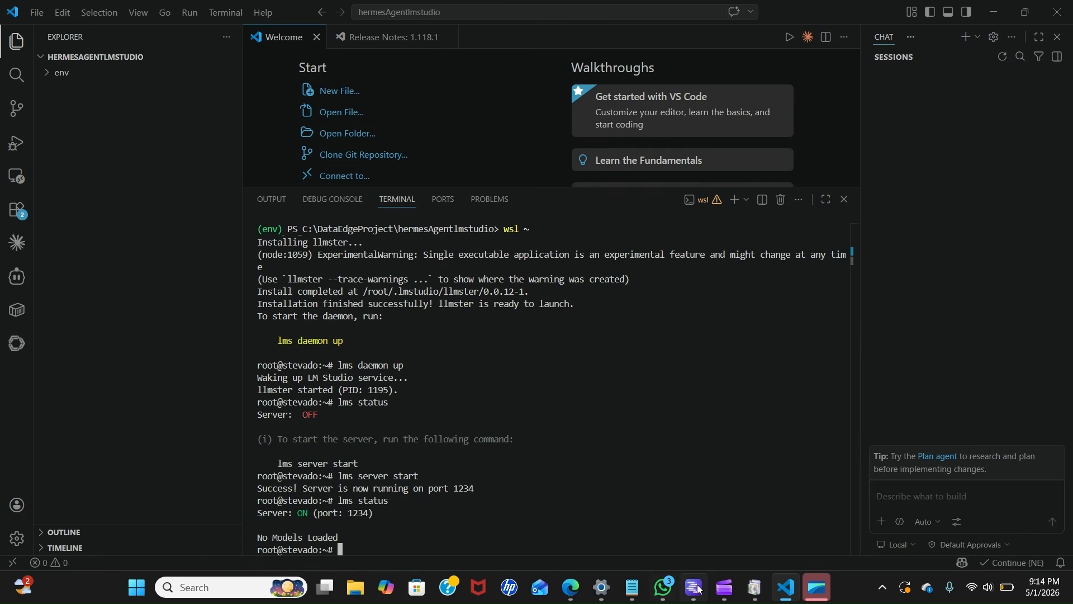
Copy the google/gemma-4-e2b model link from LM Studio's model search and paste it after lms get in the VS Code WSL terminal.
{"action": "left_click", "coordinate": [692, 601]}
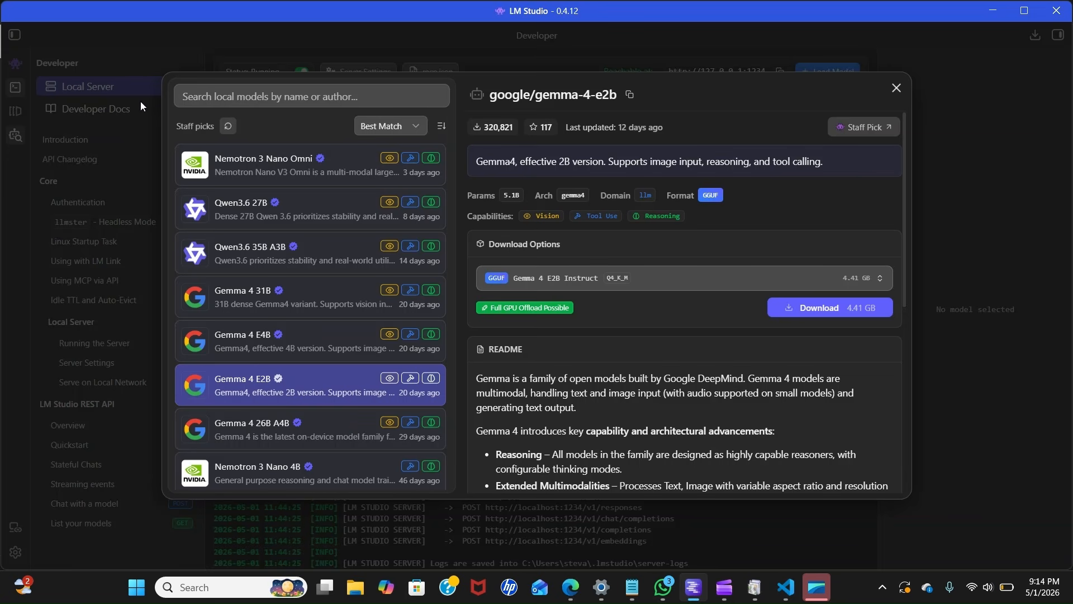
{"action": "scroll", "coordinate": [315, 336], "scroll_direction": "down", "scroll_amount": 3}
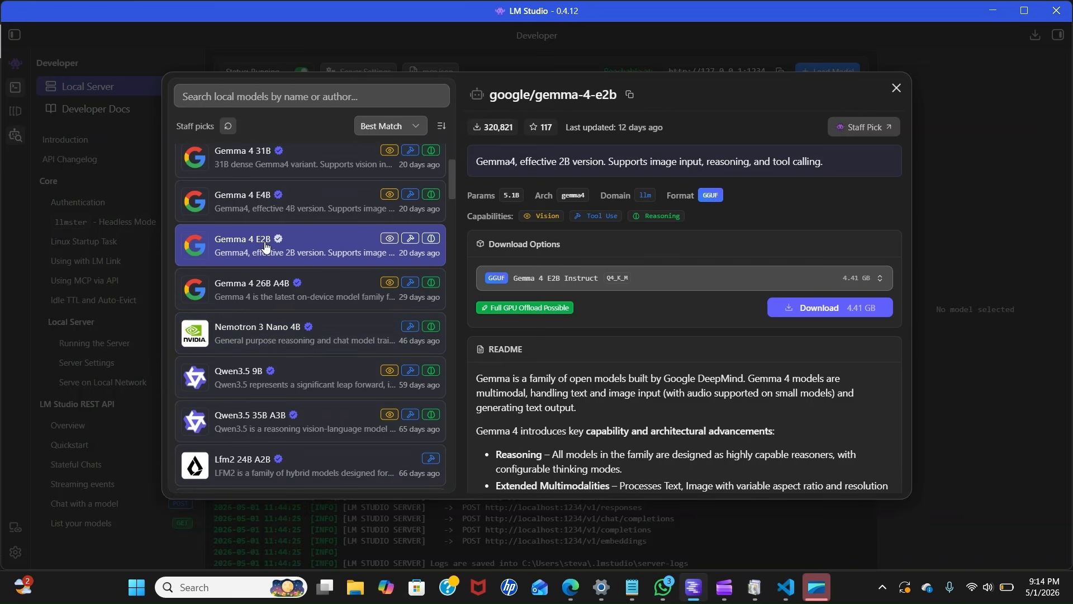
{"action": "left_click", "coordinate": [630, 95]}
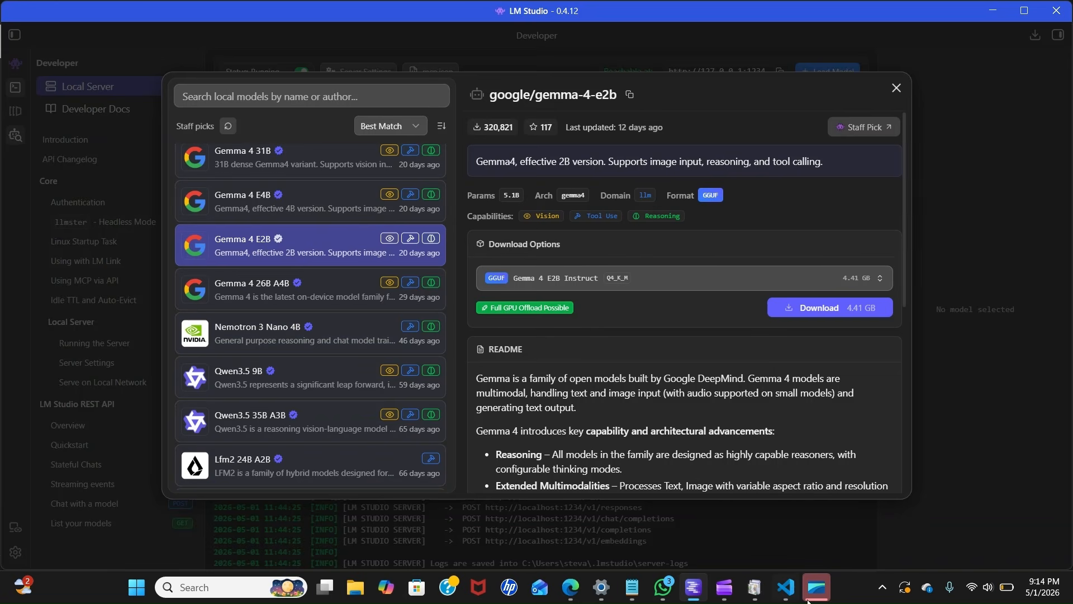
{"action": "left_click", "coordinate": [785, 596]}
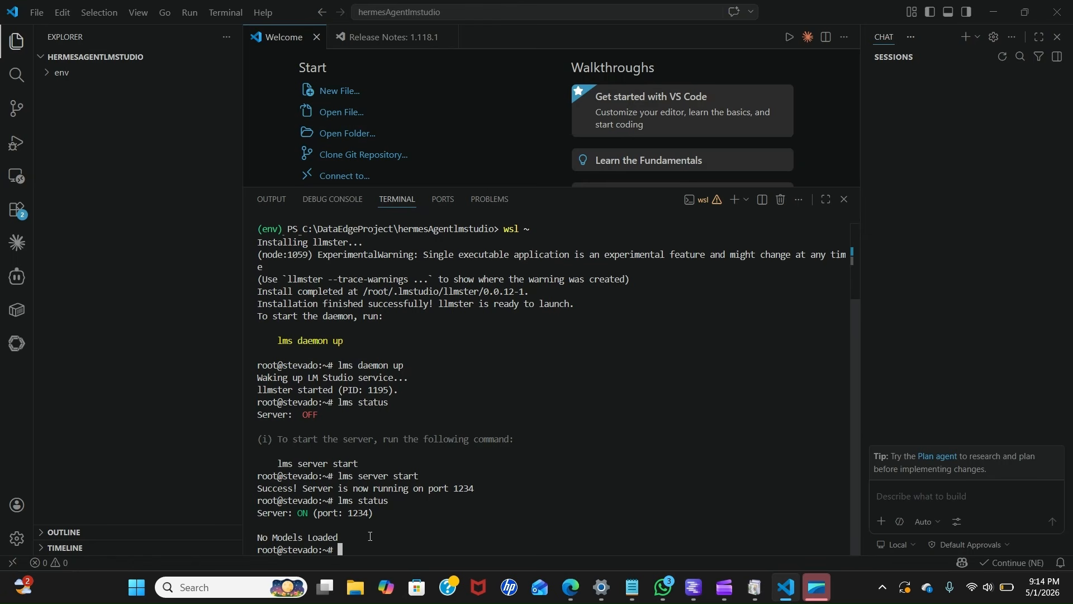
{"action": "type", "text": "lms get"}
{"action": "key", "text": "ctrl+v"}
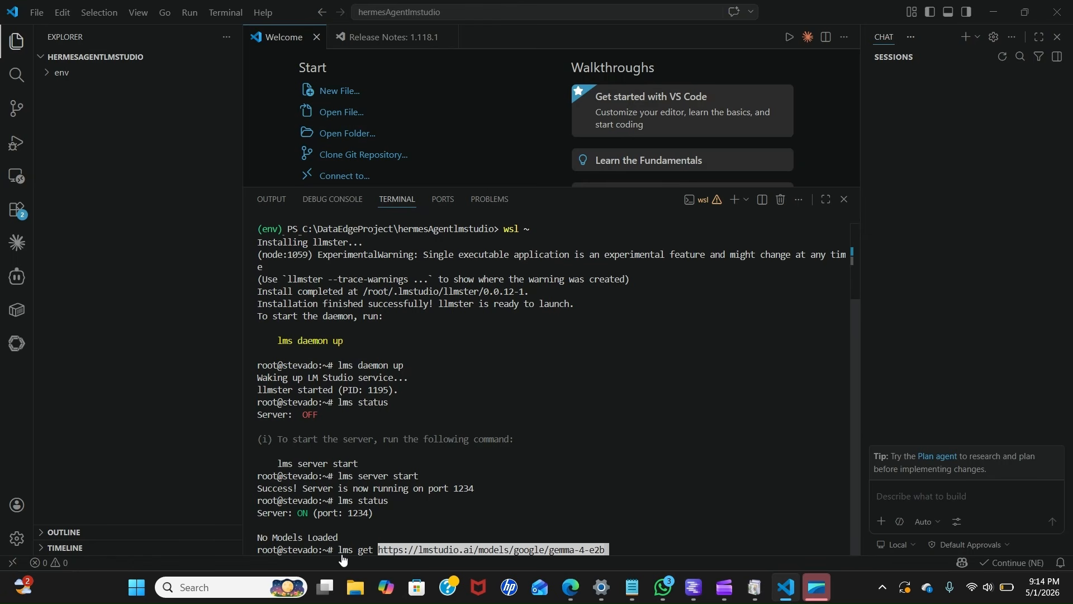
Trim the pasted URL down to the model identifier and run lms get google/gemma-4-e2b.
{"action": "key", "text": "Left"}
{"action": "key", "text": "Left"}
{"action": "key", "text": "Left"}
{"action": "key", "text": "Left"}
{"action": "key", "text": "Left"}
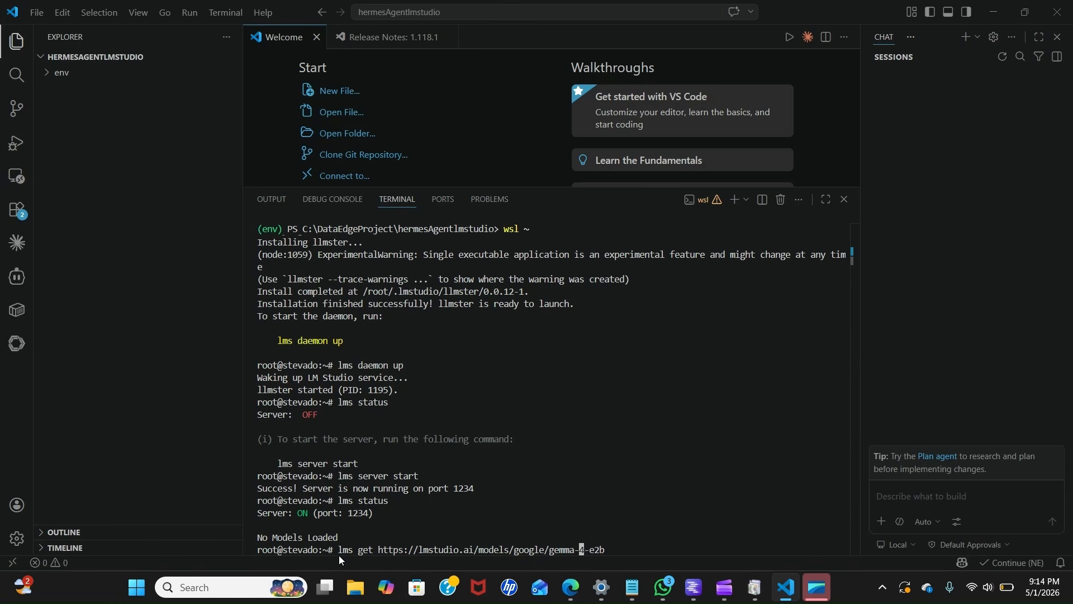
{"action": "key", "text": "Left"}
{"action": "key", "text": "Left"}
{"action": "key", "text": "Left"}
{"action": "key", "text": "Left"}
{"action": "key", "text": "Left"}
{"action": "key", "text": "Left"}
{"action": "key", "text": "Left"}
{"action": "key", "text": "Left"}
{"action": "key", "text": "Left"}
{"action": "key", "text": "Left"}
{"action": "key", "text": "Left"}
{"action": "key", "text": "Left"}
{"action": "key", "text": "Left"}
{"action": "key", "text": "Left"}
{"action": "key", "text": "Left"}
{"action": "key", "text": "Left"}
{"action": "key", "text": "Left"}
{"action": "key", "text": "Left"}
{"action": "key", "text": "Left"}
{"action": "key", "text": "Right"}
{"action": "key", "text": "Right"}
{"action": "key", "text": "Right"}
{"action": "key", "text": "Right"}
{"action": "key", "text": "BackSpace"}
{"action": "key", "text": "BackSpace"}
{"action": "key", "text": "BackSpace"}
{"action": "key", "text": "BackSpace"}
{"action": "key", "text": "BackSpace"}
{"action": "key", "text": "BackSpace"}
{"action": "key", "text": "BackSpace"}
{"action": "key", "text": "BackSpace"}
{"action": "key", "text": "BackSpace"}
{"action": "key", "text": "BackSpace"}
{"action": "key", "text": "BackSpace"}
{"action": "key", "text": "BackSpace"}
{"action": "key", "text": "BackSpace"}
{"action": "key", "text": "BackSpace"}
{"action": "key", "text": "BackSpace"}
{"action": "key", "text": "BackSpace"}
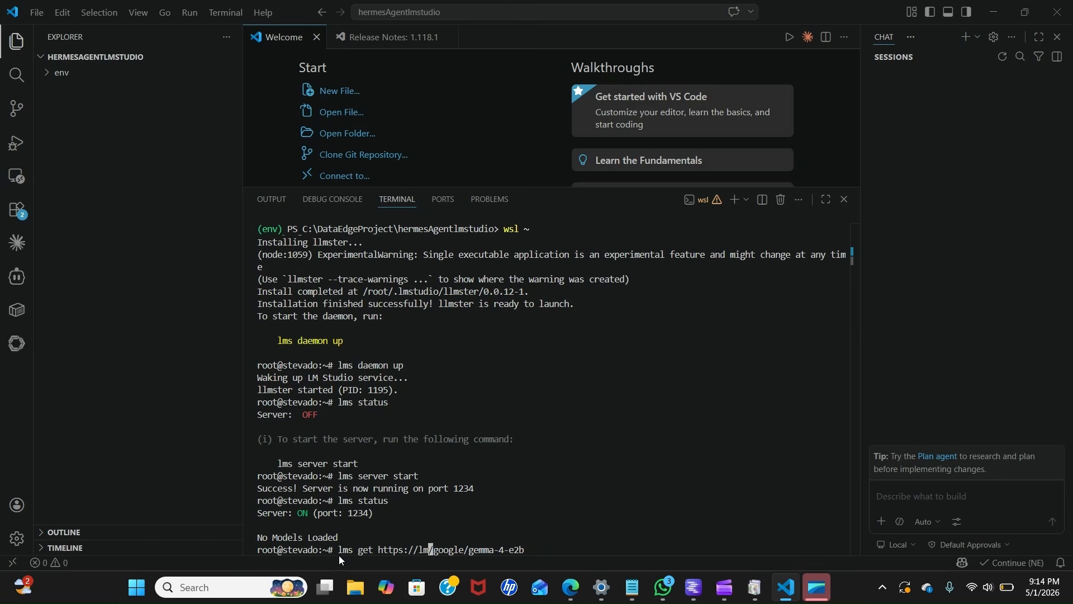
{"action": "key", "text": "BackSpace"}
{"action": "key", "text": "BackSpace"}
{"action": "key", "text": "BackSpace"}
{"action": "key", "text": "BackSpace"}
{"action": "key", "text": "BackSpace"}
{"action": "key", "text": "BackSpace"}
{"action": "key", "text": "BackSpace"}
{"action": "key", "text": "BackSpace"}
{"action": "key", "text": "BackSpace"}
{"action": "key", "text": "BackSpace"}
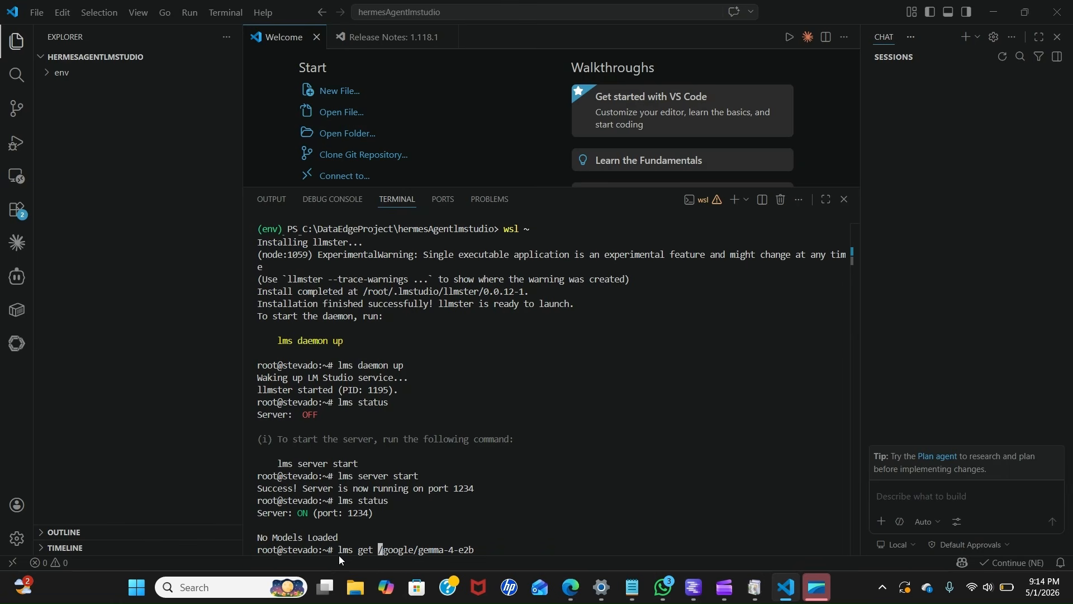
{"action": "key", "text": "Delete"}
{"action": "key", "text": "Right"}
{"action": "key", "text": "Right"}
{"action": "key", "text": "Right"}
{"action": "key", "text": "Right"}
{"action": "key", "text": "Right"}
{"action": "key", "text": "Right"}
{"action": "key", "text": "Right"}
{"action": "key", "text": "Right"}
{"action": "key", "text": "Right"}
{"action": "key", "text": "Right"}
{"action": "key", "text": "Right"}
{"action": "key", "text": "Right"}
{"action": "key", "text": "Right"}
{"action": "key", "text": "Right"}
{"action": "key", "text": "Right"}
{"action": "key", "text": "Right"}
{"action": "key", "text": "Right"}
{"action": "key", "text": "Right"}
{"action": "key", "text": "Return"}
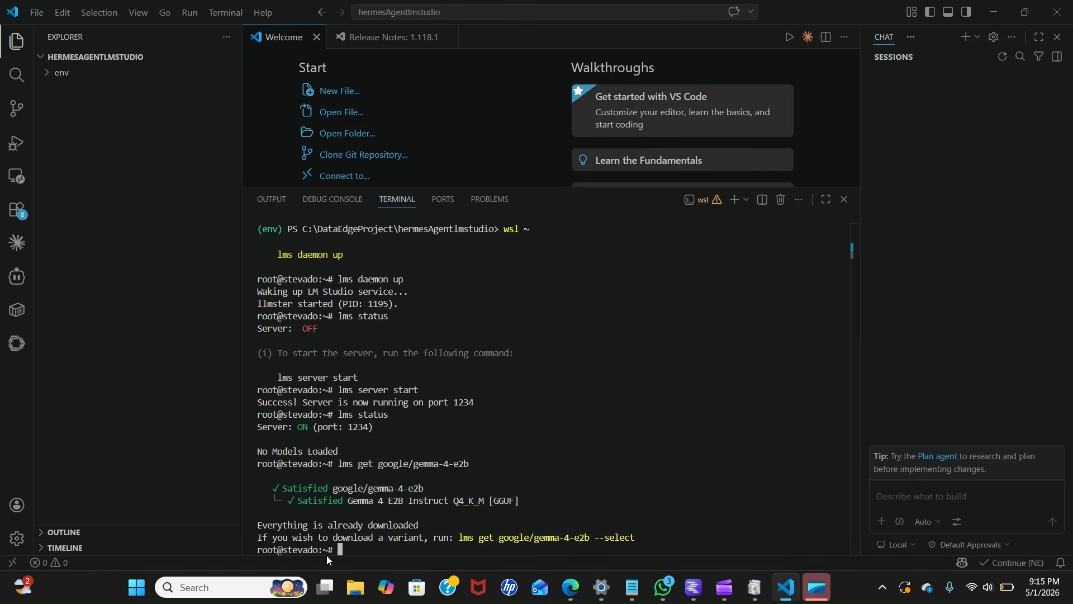
List the locally downloaded models with lms ls and clear the terminal.
{"action": "type", "text": "lms ls l"}
{"action": "key", "text": "Return"}
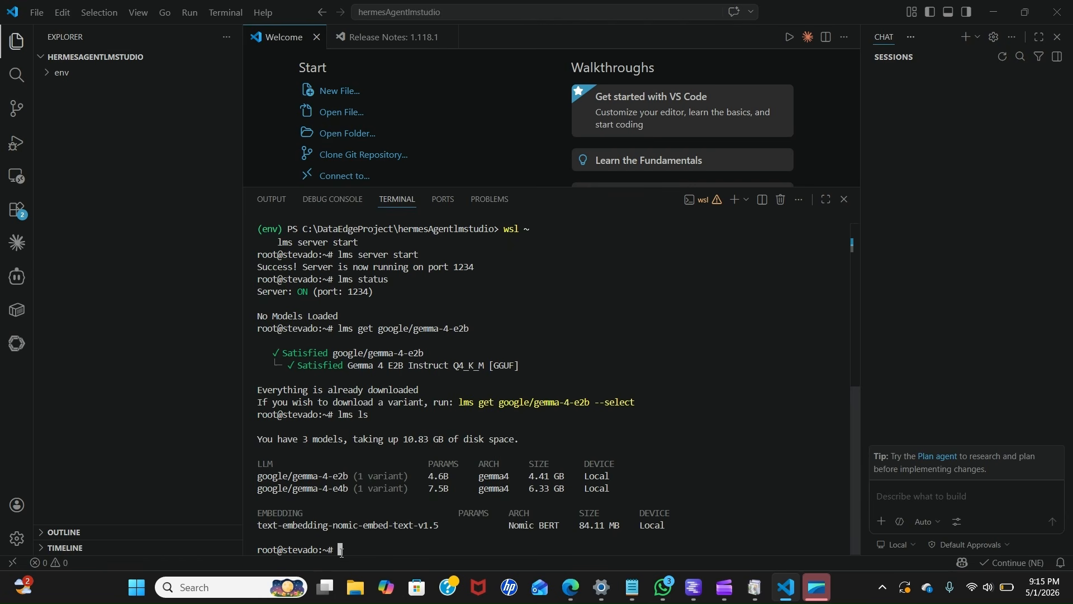
{"action": "type", "text": "cl"}
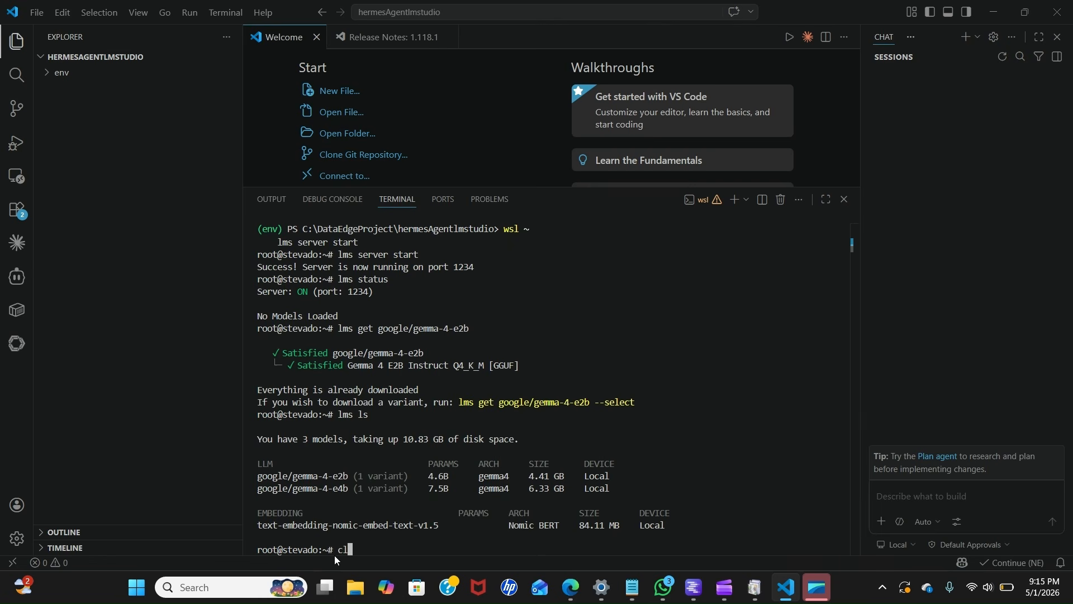
{"action": "type", "text": "ear"}
{"action": "key", "text": "Return"}
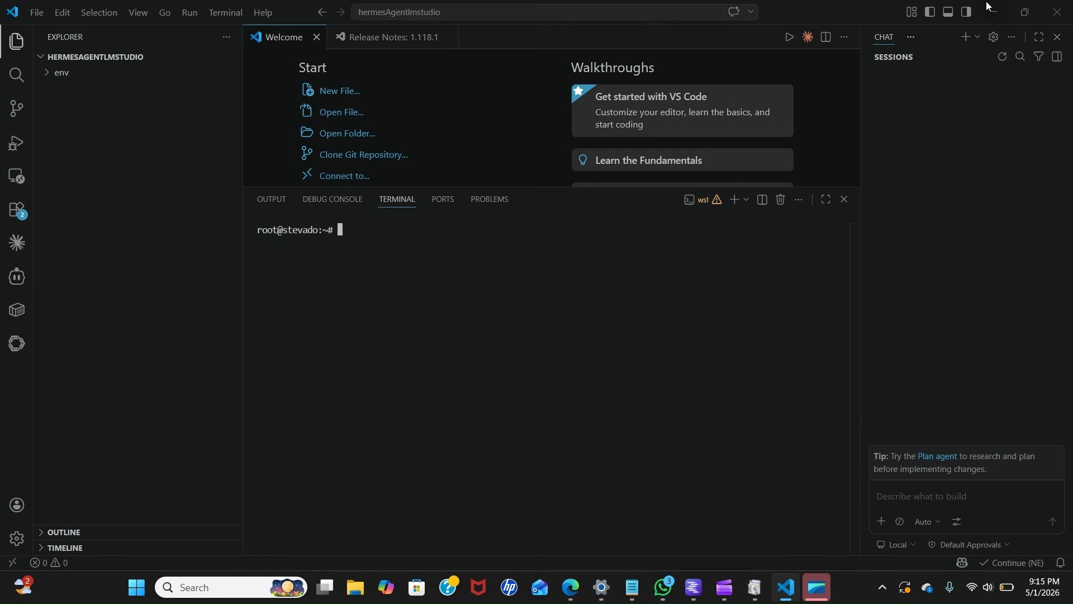
Copy the Linux / macOS / WSL2 install command from the Hermes Agent installation docs and run it in the VS Code WSL terminal.
{"action": "key", "text": "alt+Tab"}
{"action": "left_click", "coordinate": [827, 348]}
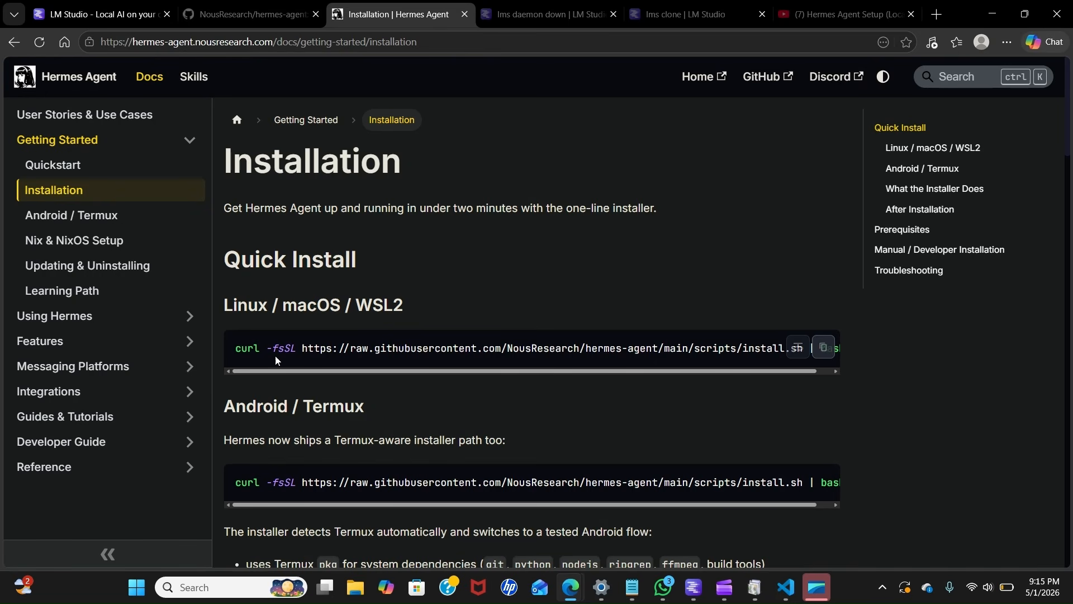
{"action": "left_click", "coordinate": [786, 587]}
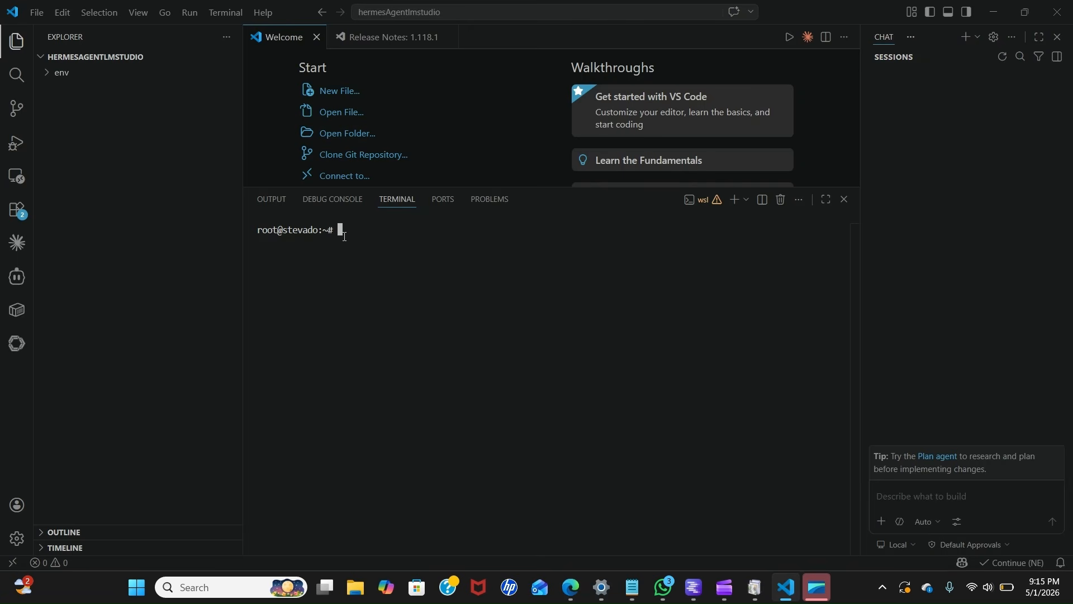
{"action": "key", "text": "ctrl+v"}
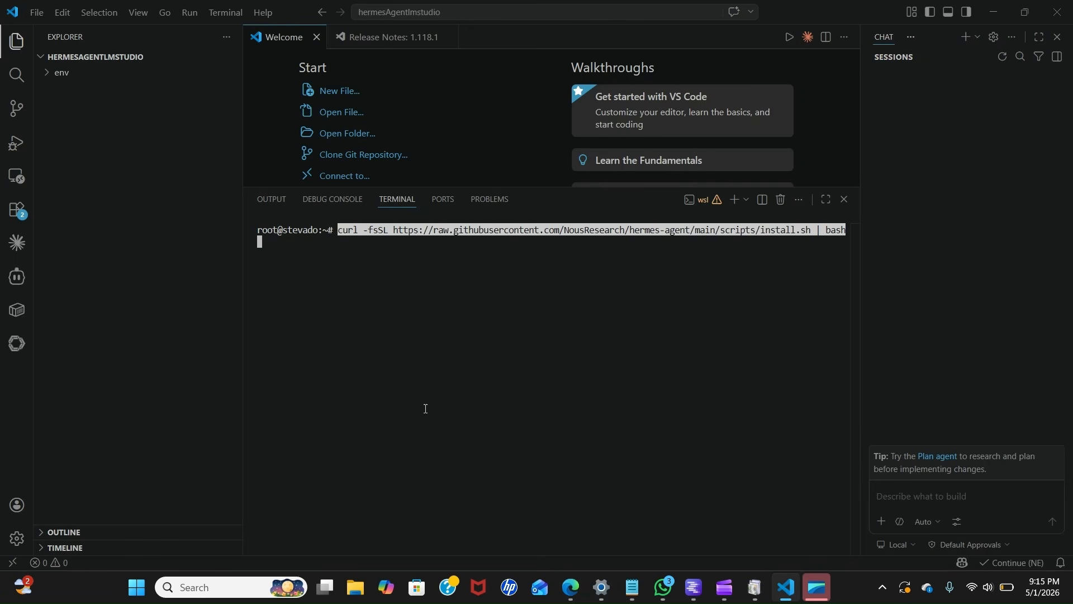
{"action": "key", "text": "Return"}
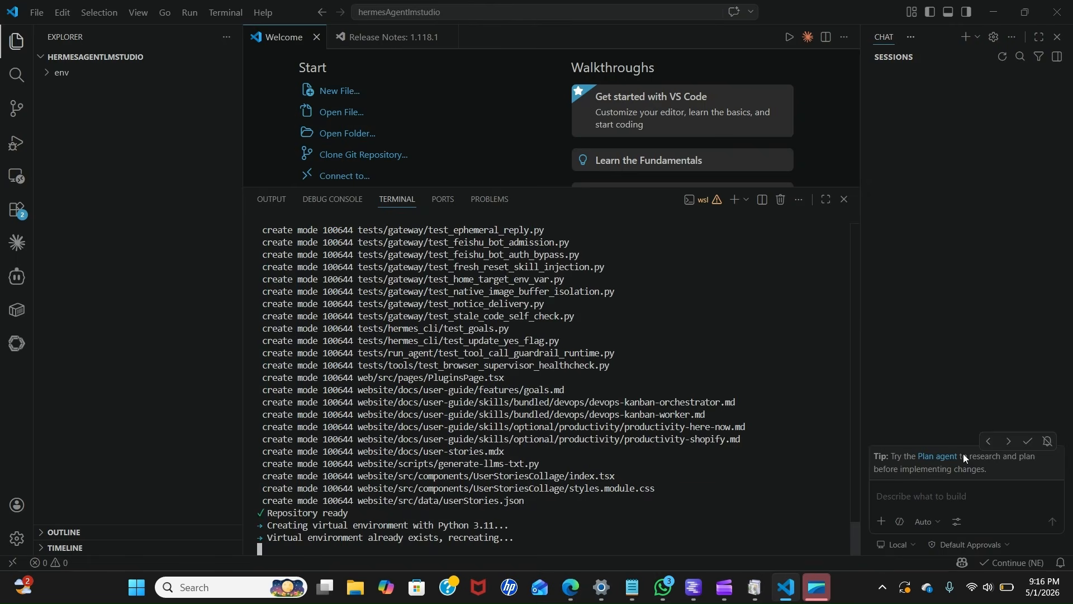
Look through the full list of inference providers offered by the Hermes setup wizard.
{"action": "mouse_move", "coordinate": [613, 597]}
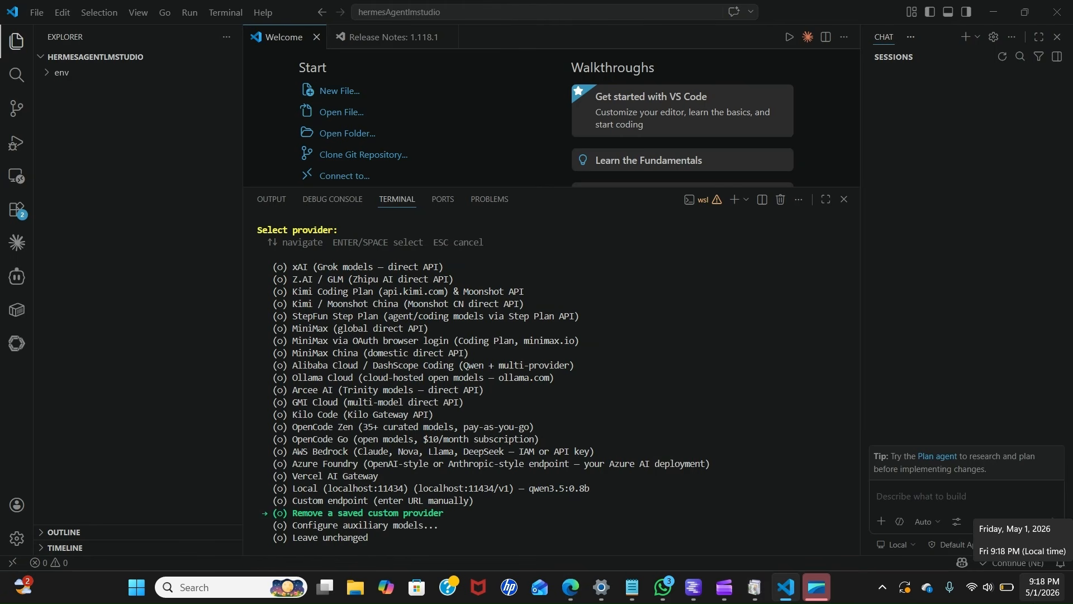
{"action": "key", "text": "Up"}
{"action": "key", "text": "Up"}
{"action": "key", "text": "Up"}
{"action": "key", "text": "Up"}
{"action": "key", "text": "Up"}
{"action": "key", "text": "Up"}
{"action": "key", "text": "Up"}
{"action": "key", "text": "Up"}
{"action": "key", "text": "Up"}
{"action": "key", "text": "Up"}
{"action": "key", "text": "Up"}
{"action": "key", "text": "Up"}
{"action": "key", "text": "Up"}
{"action": "key", "text": "Up"}
{"action": "key", "text": "Up"}
{"action": "key", "text": "Up"}
{"action": "key", "text": "Up"}
{"action": "key", "text": "Up"}
{"action": "key", "text": "Up"}
{"action": "key", "text": "Up"}
{"action": "key", "text": "Up"}
{"action": "key", "text": "Up"}
{"action": "key", "text": "Up"}
{"action": "key", "text": "Up"}
{"action": "key", "text": "Up"}
{"action": "key", "text": "Up"}
{"action": "key", "text": "Up"}
{"action": "key", "text": "Up"}
{"action": "key", "text": "Up"}
{"action": "key", "text": "Up"}
{"action": "key", "text": "Up"}
{"action": "key", "text": "Up"}
{"action": "key", "text": "Up"}
{"action": "key", "text": "Up"}
{"action": "key", "text": "Up"}
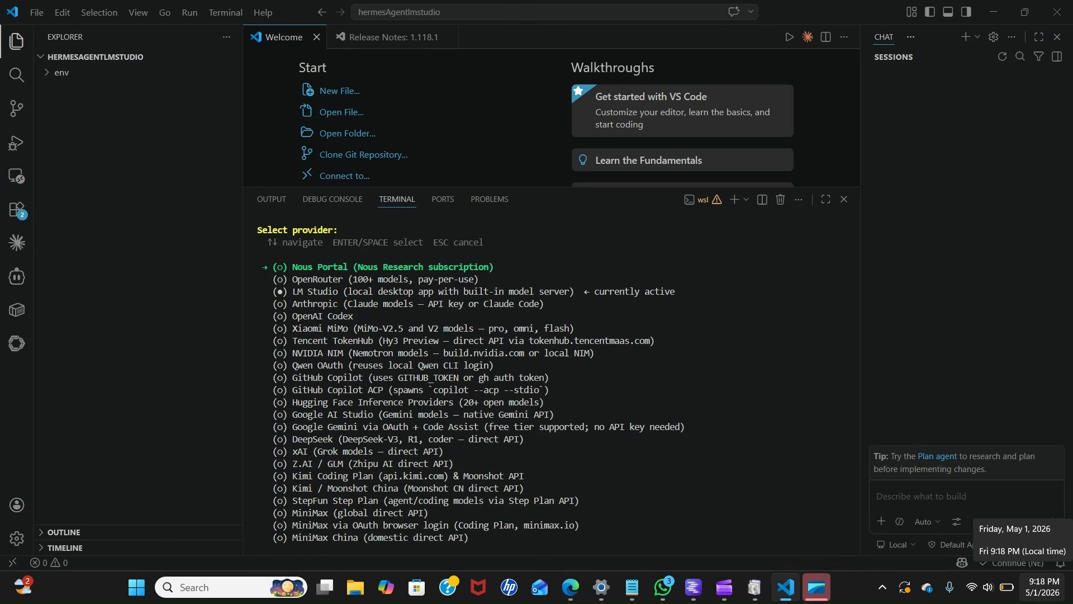
{"action": "key", "text": "Up"}
{"action": "key", "text": "Up"}
{"action": "key", "text": "Up"}
{"action": "key", "text": "Up"}
{"action": "key", "text": "Up"}
{"action": "key", "text": "Up"}
{"action": "key", "text": "Up"}
{"action": "key", "text": "Up"}
{"action": "key", "text": "Up"}
{"action": "key", "text": "Up"}
{"action": "key", "text": "Up"}
{"action": "key", "text": "Up"}
{"action": "key", "text": "Up"}
{"action": "key", "text": "Up"}
{"action": "key", "text": "Up"}
{"action": "key", "text": "Up"}
{"action": "key", "text": "Up"}
{"action": "key", "text": "Up"}
{"action": "key", "text": "Up"}
{"action": "key", "text": "Up"}
{"action": "key", "text": "Up"}
{"action": "key", "text": "Up"}
{"action": "key", "text": "Up"}
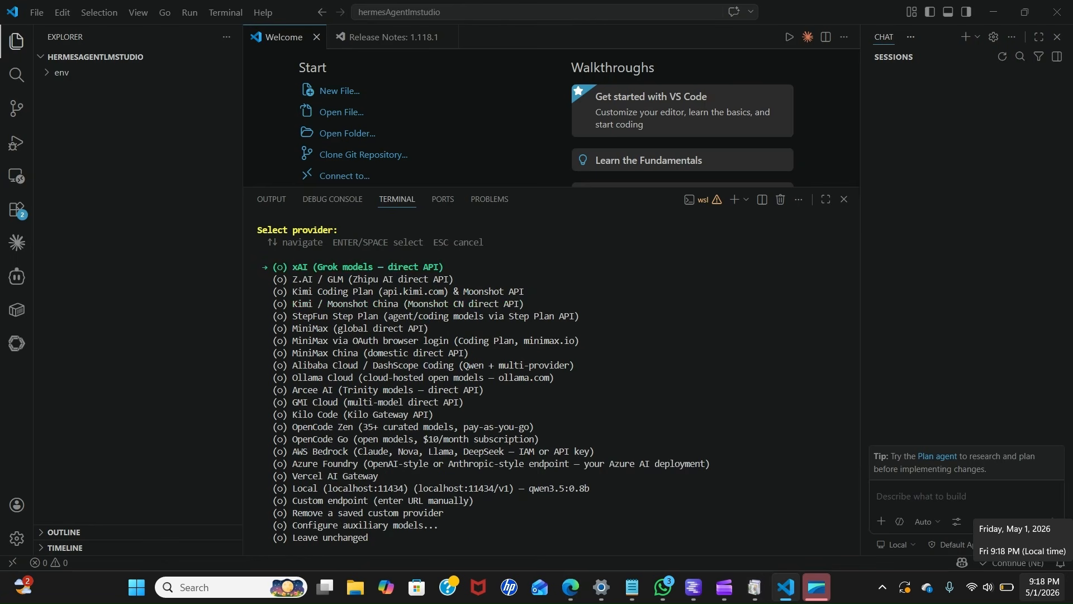
{"action": "key", "text": "Up"}
{"action": "key", "text": "Up"}
{"action": "key", "text": "Up"}
{"action": "key", "text": "Up"}
{"action": "key", "text": "Up"}
{"action": "key", "text": "Up"}
{"action": "key", "text": "Up"}
{"action": "key", "text": "Up"}
{"action": "key", "text": "Up"}
{"action": "key", "text": "Up"}
{"action": "key", "text": "Up"}
{"action": "key", "text": "Up"}
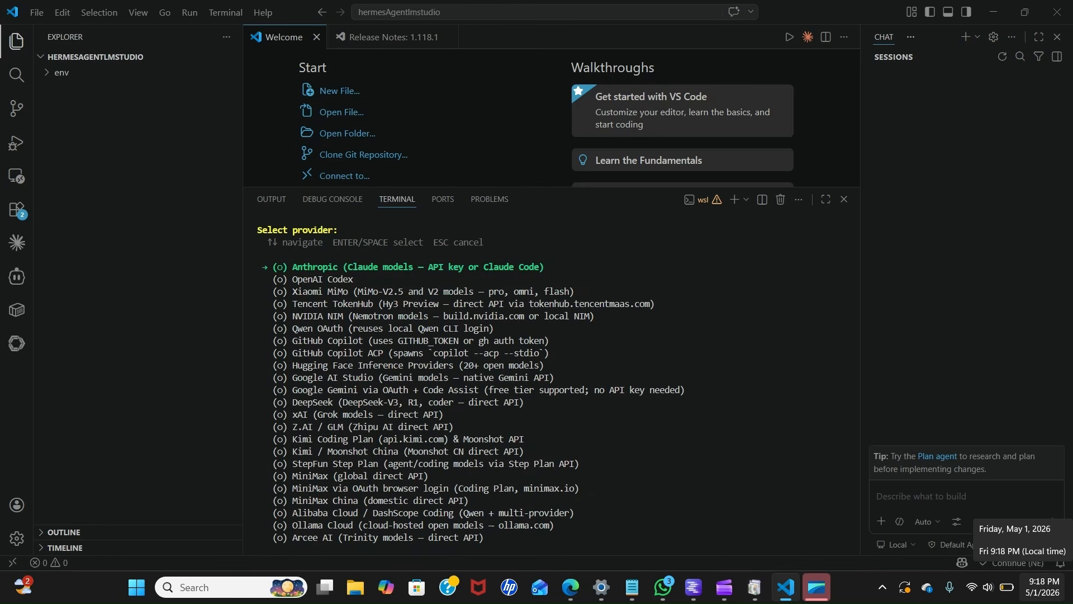
{"action": "key", "text": "Up"}
{"action": "key", "text": "Up"}
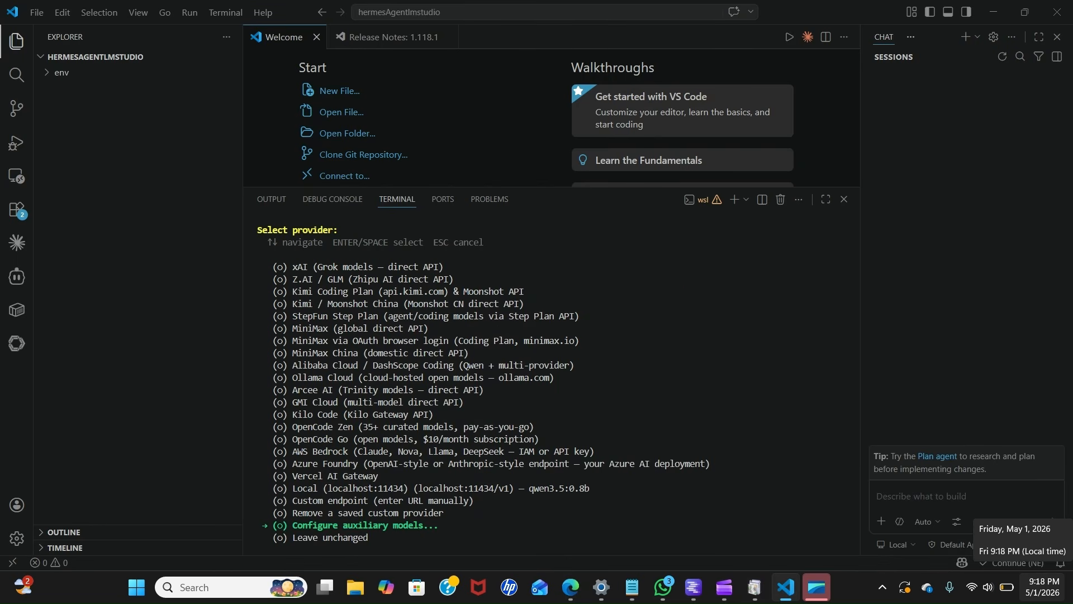
{"action": "key", "text": "Down"}
{"action": "key", "text": "Down"}
{"action": "key", "text": "Down"}
{"action": "key", "text": "Down"}
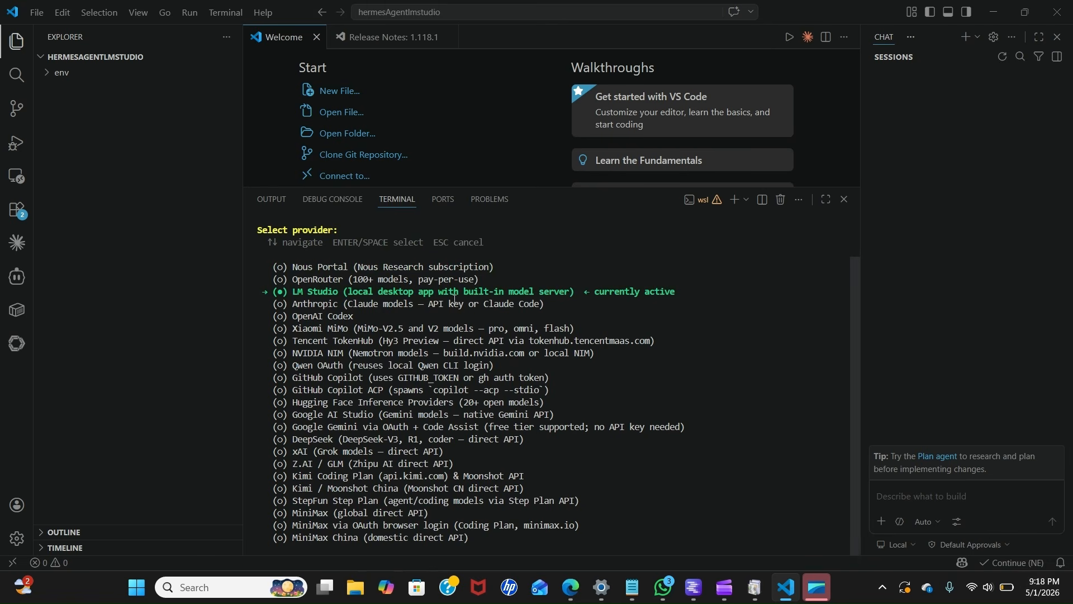
{"action": "key", "text": "Return"}
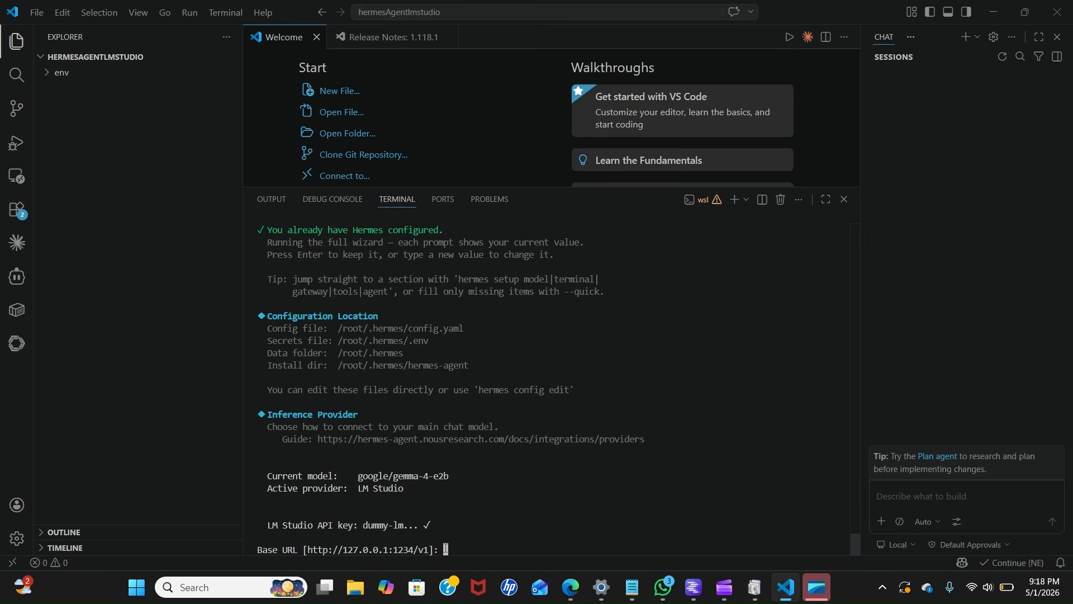
{"action": "key", "text": "Return"}
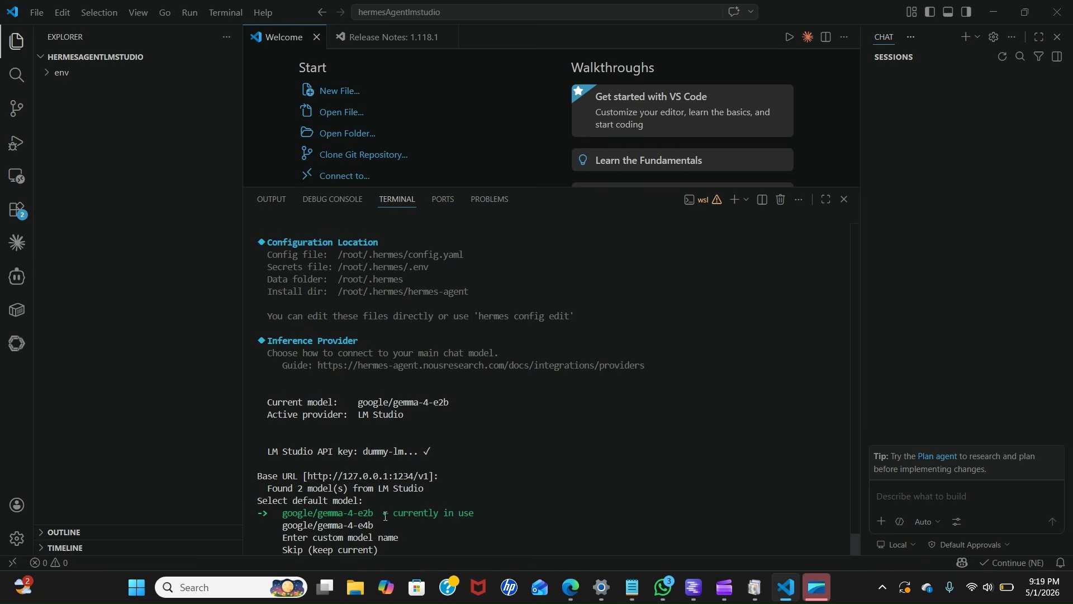
{"action": "key", "text": "Return"}
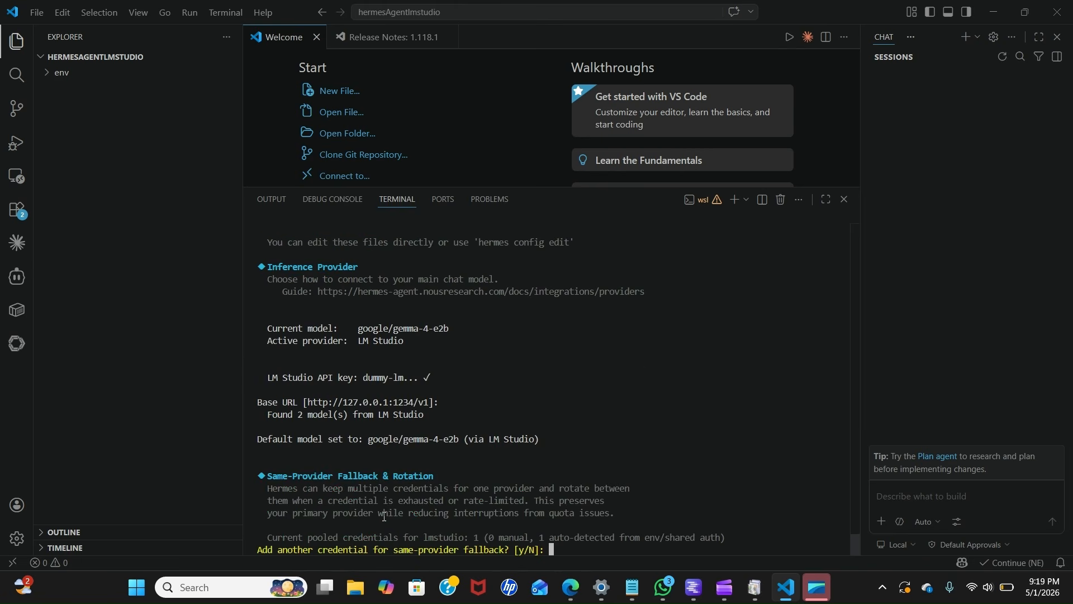
Decline another same-provider fallback credential and keep the current text-to-speech provider and docker terminal backend.
{"action": "key", "text": "Return"}
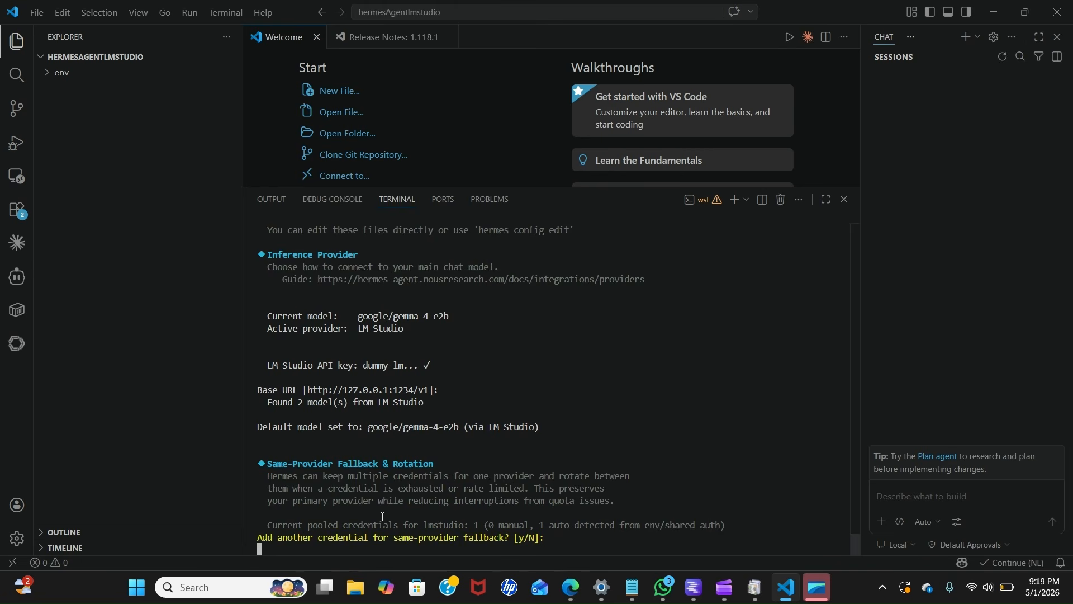
{"action": "key", "text": "Return"}
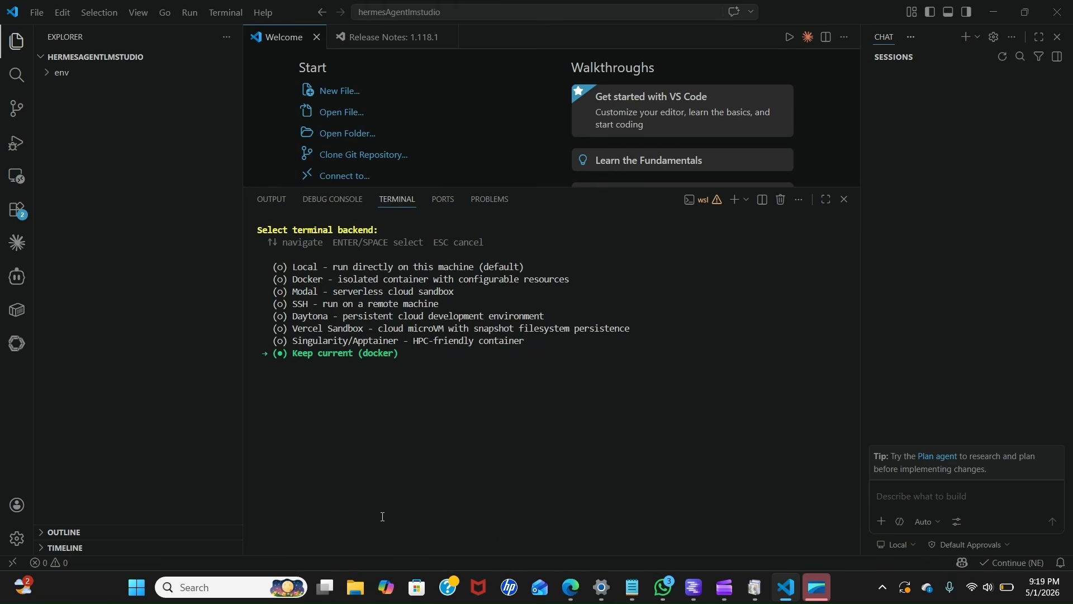
{"action": "key", "text": "Return"}
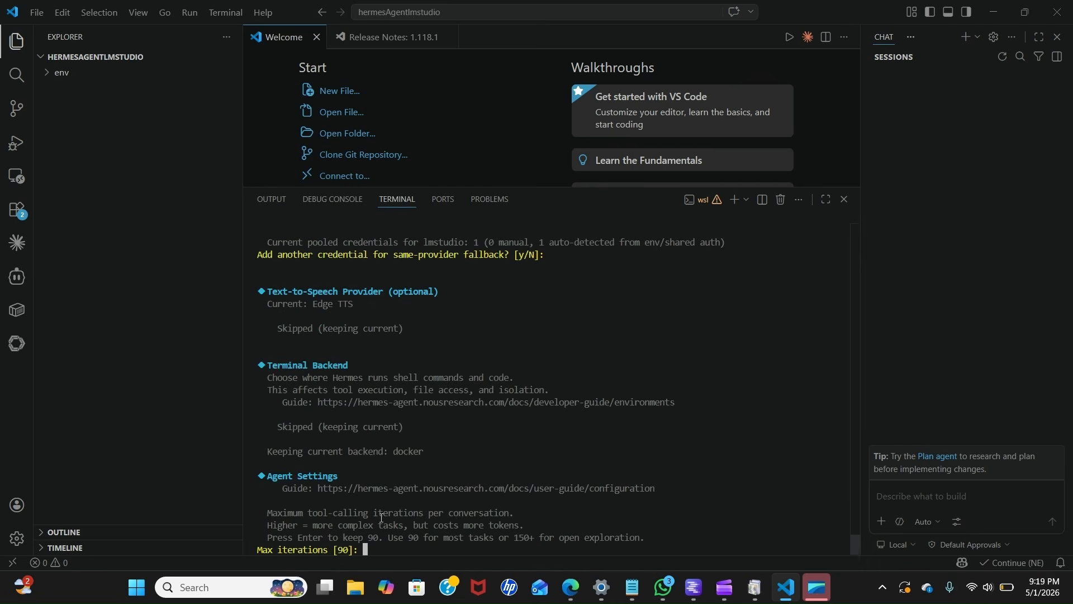
Accept the agent defaults: 90 max iterations, tool progress all, compression threshold 0.5, and inactivity plus daily session reset with a 1440-minute timeout.
{"action": "key", "text": "Return"}
{"action": "key", "text": "Return"}
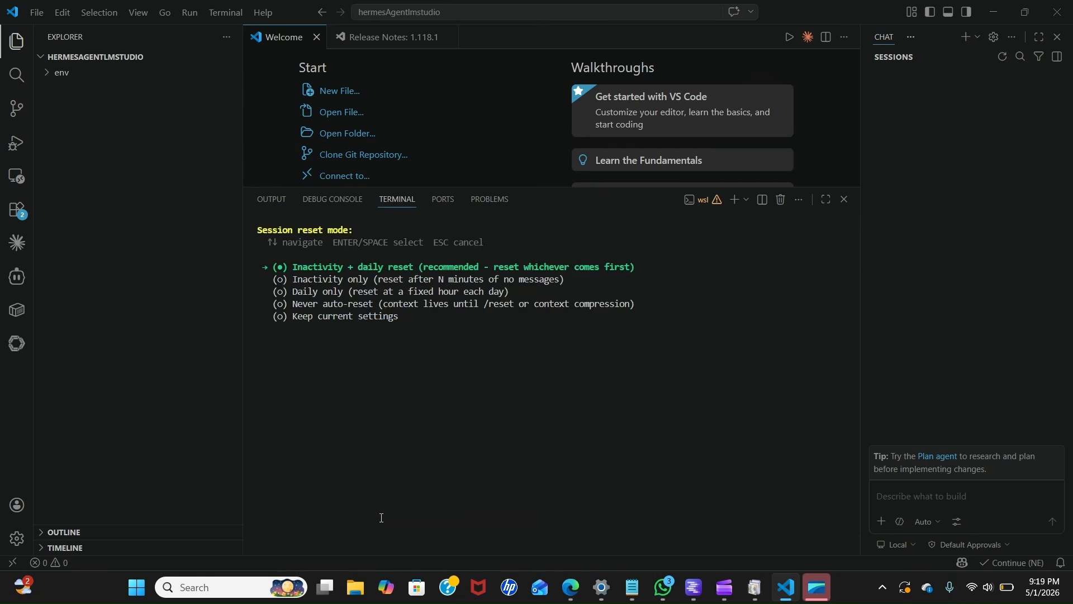
{"action": "key", "text": "Return"}
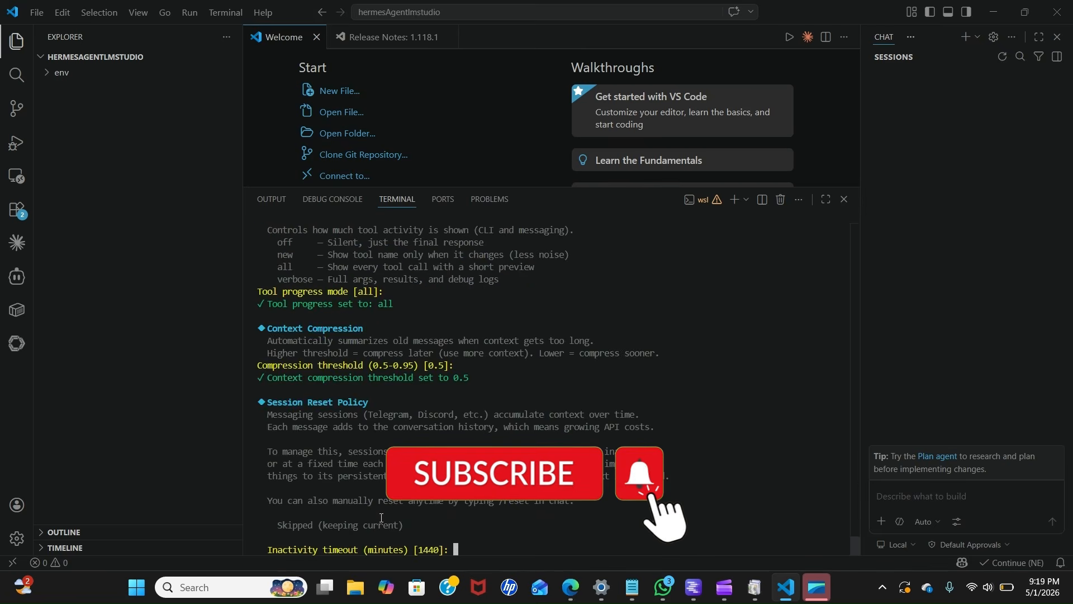
{"action": "key", "text": "Return"}
{"action": "key", "text": "Return"}
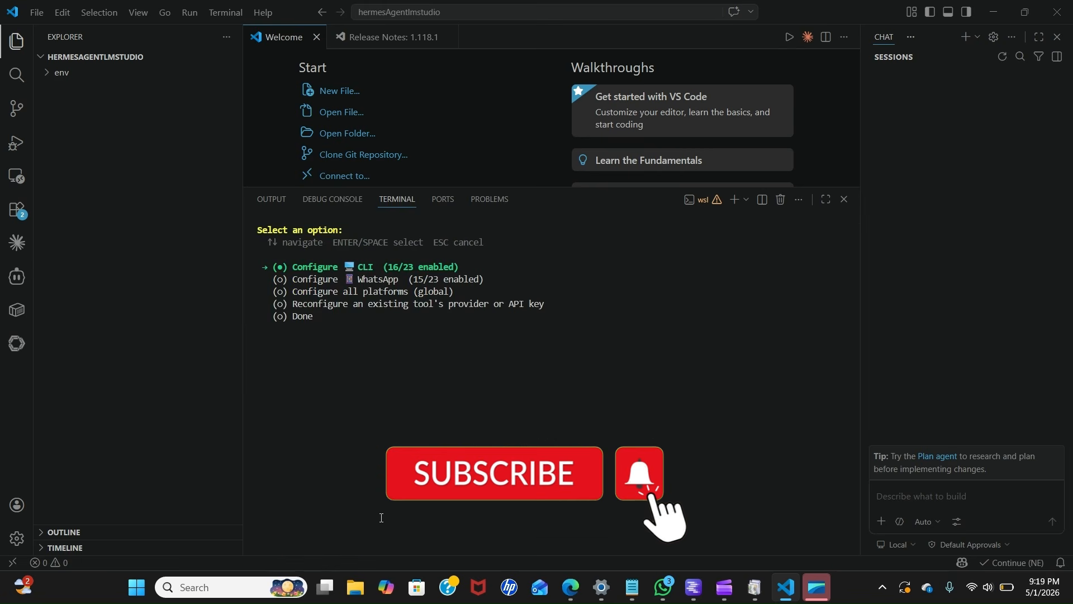
Look over the tool configuration options for CLI, WhatsApp and all platforms, and exit them to finish the setup wizard.
{"action": "key", "text": "Return"}
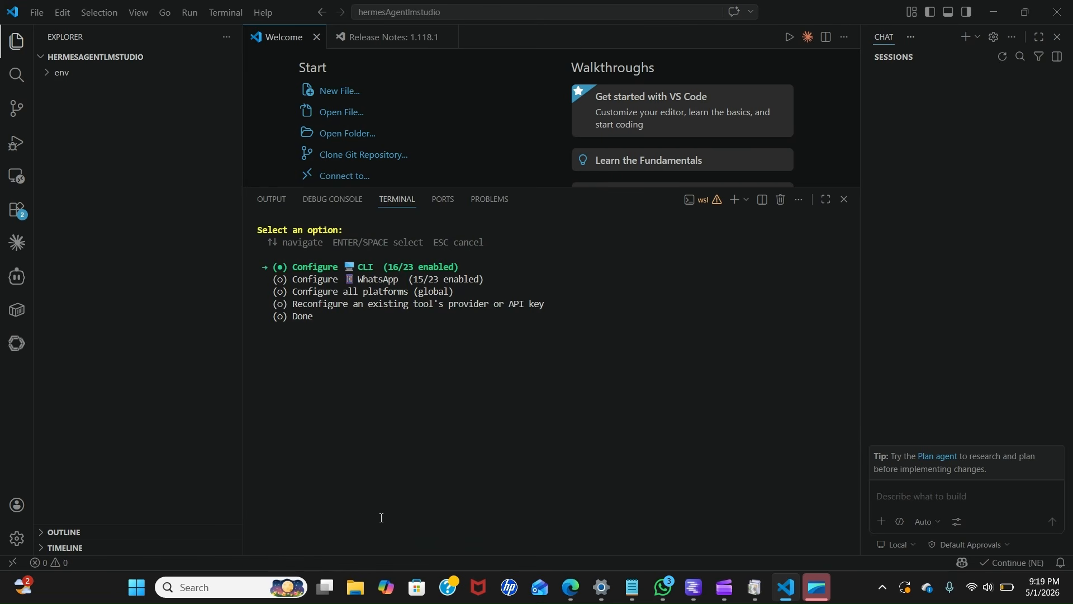
{"action": "key", "text": "Down"}
{"action": "key", "text": "Down"}
{"action": "key", "text": "Down"}
{"action": "key", "text": "Up"}
{"action": "key", "text": "Up"}
{"action": "key", "text": "Up"}
{"action": "key", "text": "Escape"}
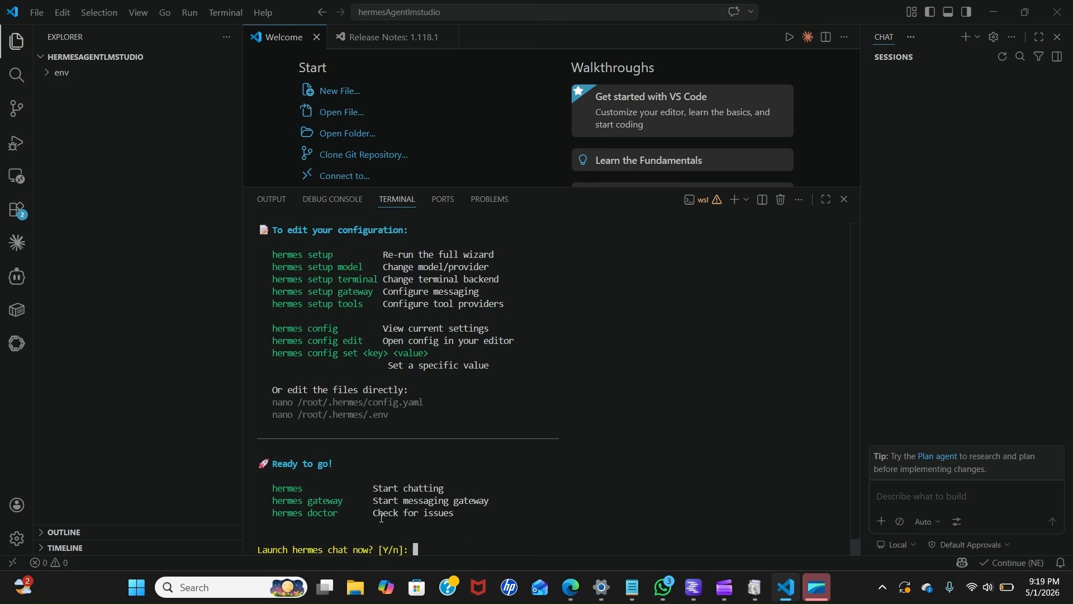
Launch Hermes chat from the completed setup and send the message "hi" to the agent.
{"action": "type", "text": "y"}
{"action": "key", "text": "Return"}
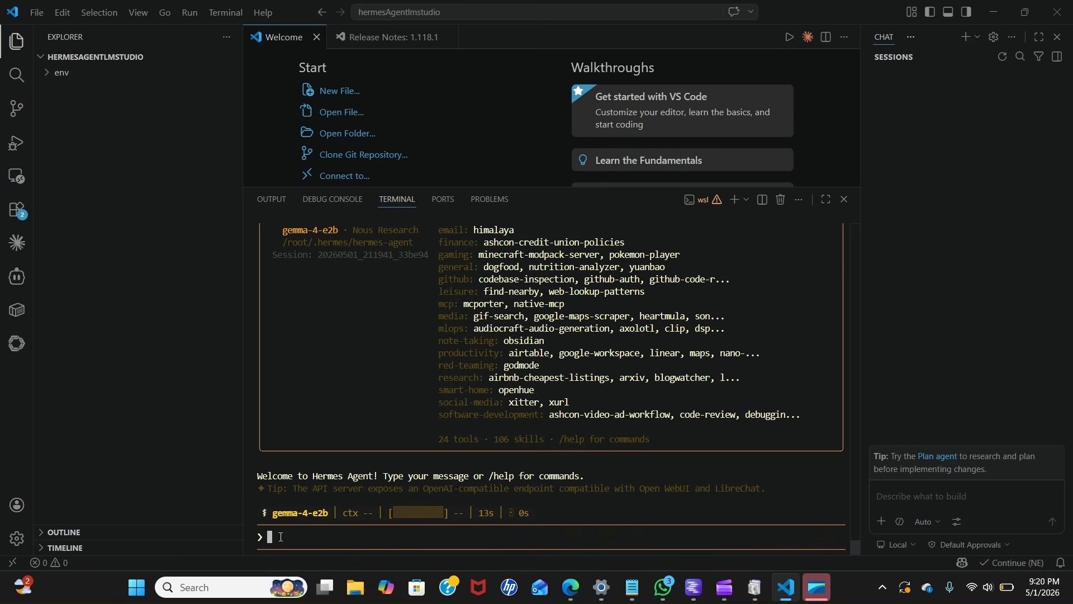
{"action": "type", "text": "hi"}
{"action": "key", "text": "Return"}
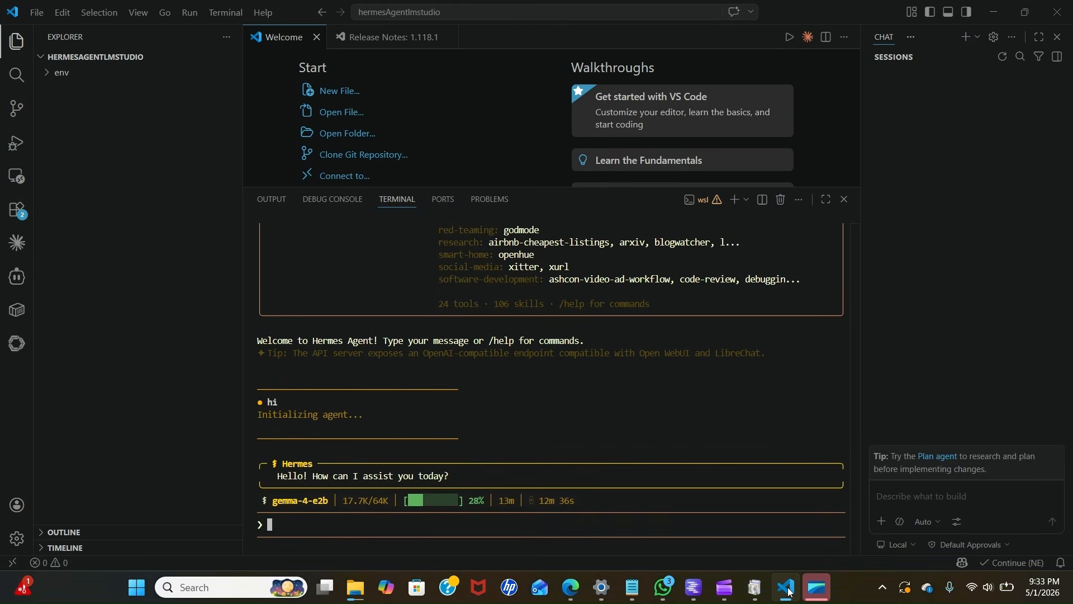